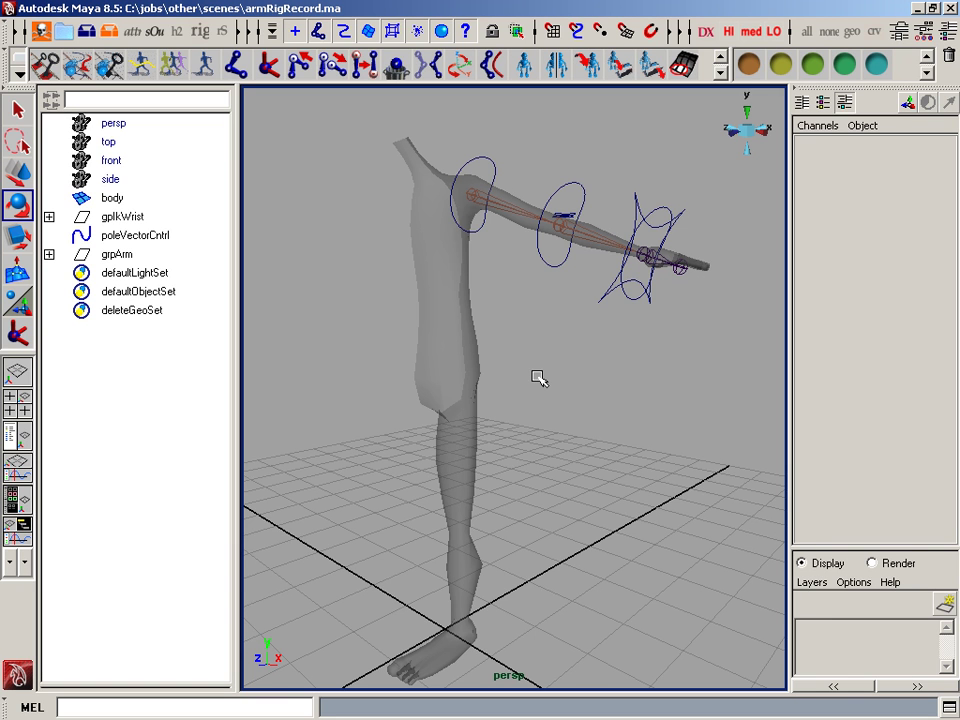
Hide the existing arm rig objects gpIkWrist, poleVectorCntrl and grpArm.
left_click_drag(131, 217, 126, 253)
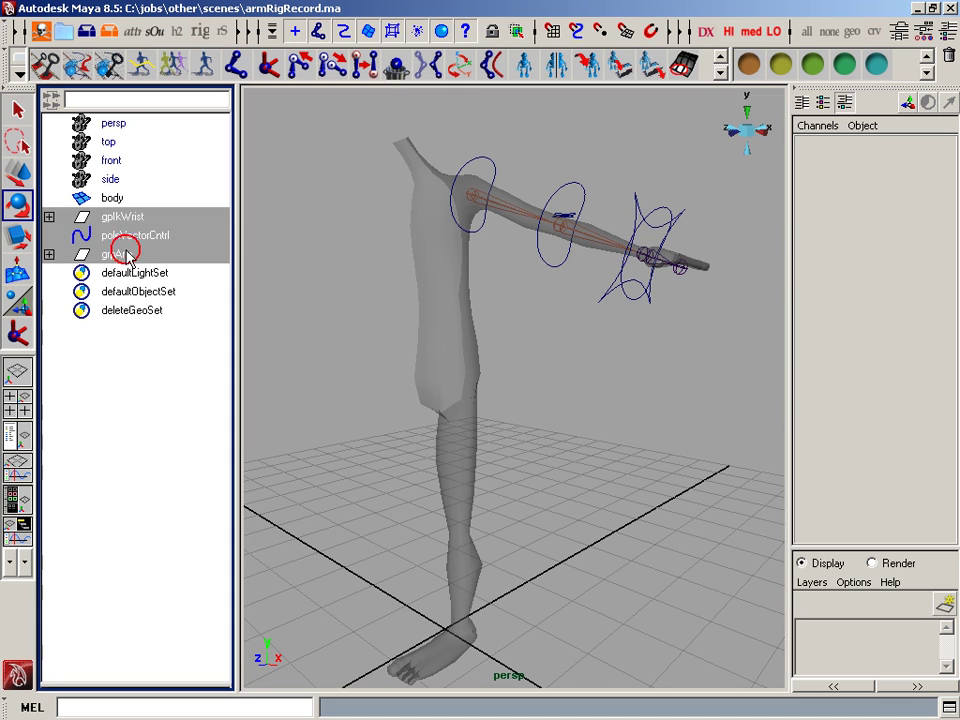
key("ctrl+h")
left_click(274, 264)
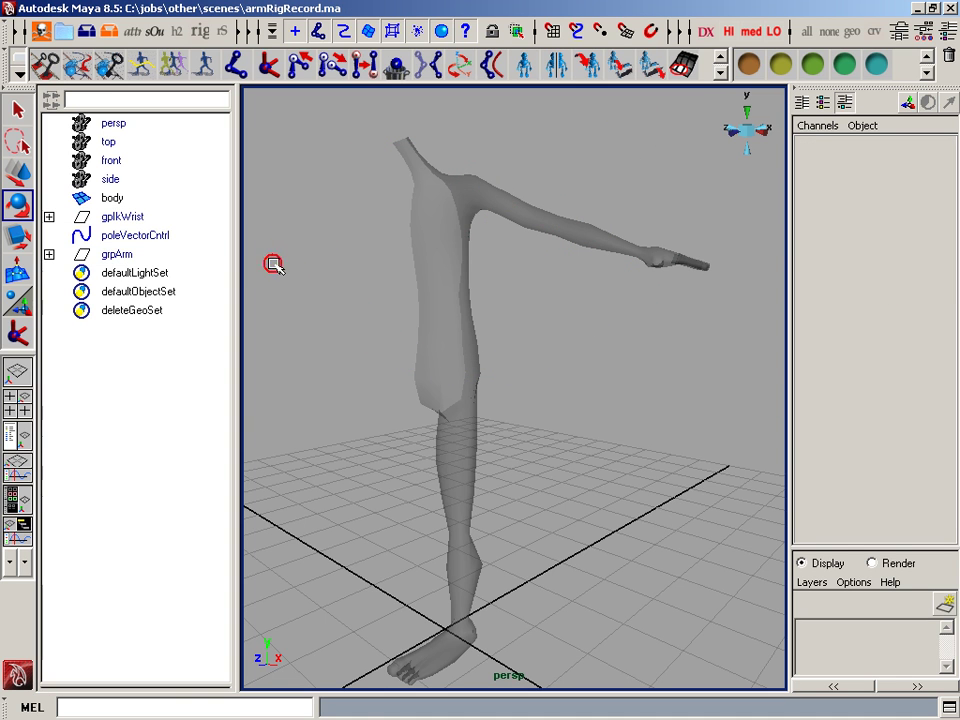
Create an empty group named with a row of underscores as a separator in the outliner.
key("ctrl+g")
double_click(193, 279)
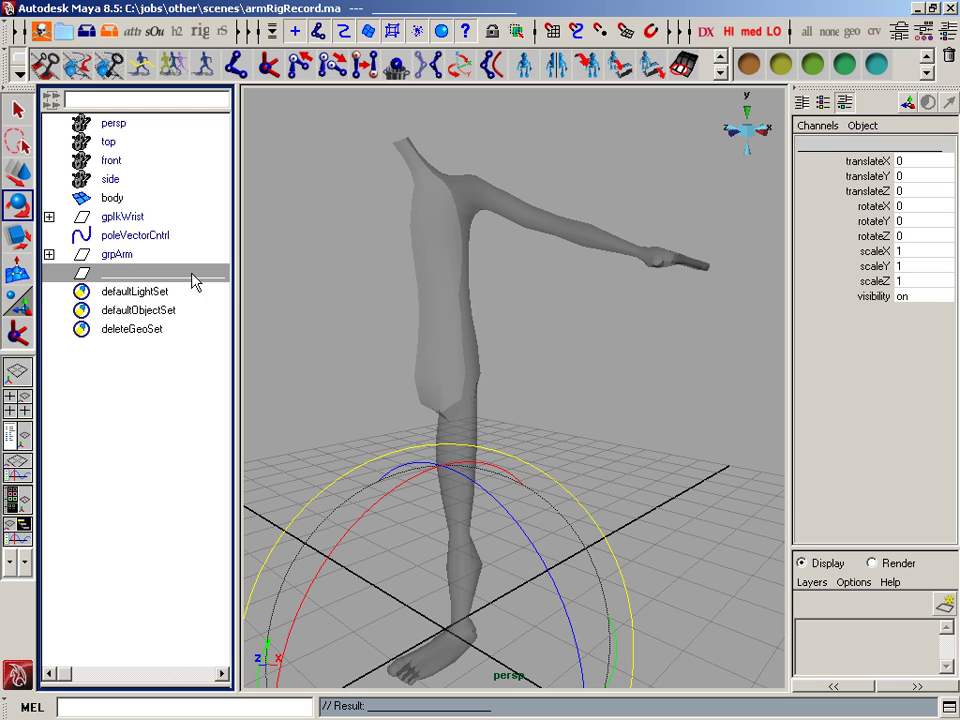
left_click(377, 277)
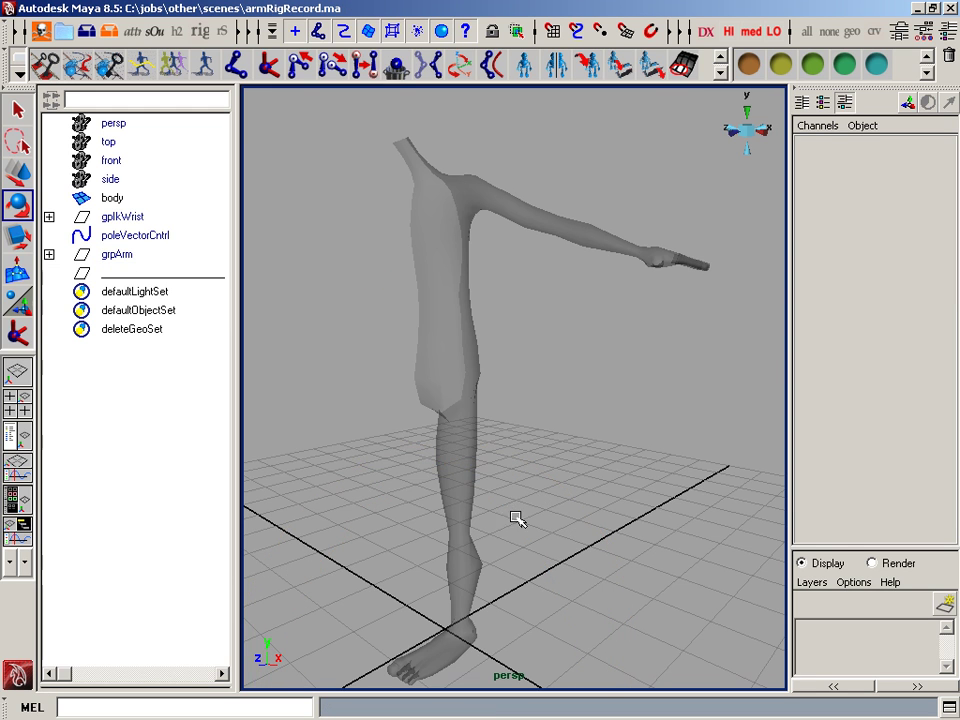
Draw a straight four-joint leg chain in the side view at the hip, knee and ankle, ending just below the foot.
middle_click_drag(510, 511, 527, 484, "alt")
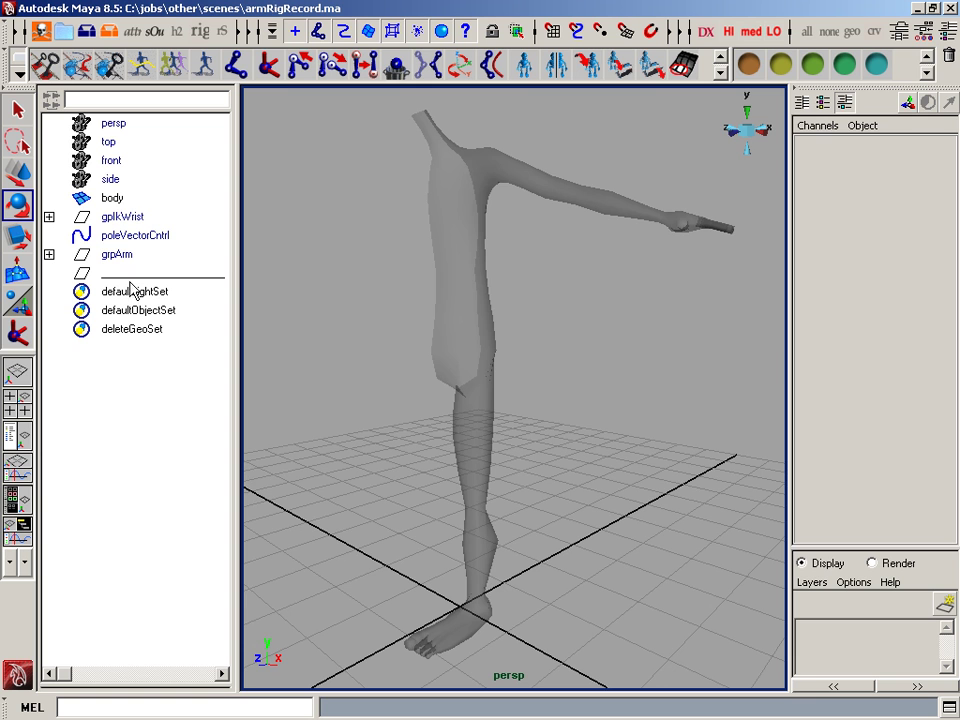
left_click_drag(563, 426, 542, 398, "alt")
key("space")
left_click_drag(542, 398, 600, 400)
middle_click_drag(598, 410, 548, 529, "alt")
right_click_drag(529, 330, 516, 454, "alt")
key("space")
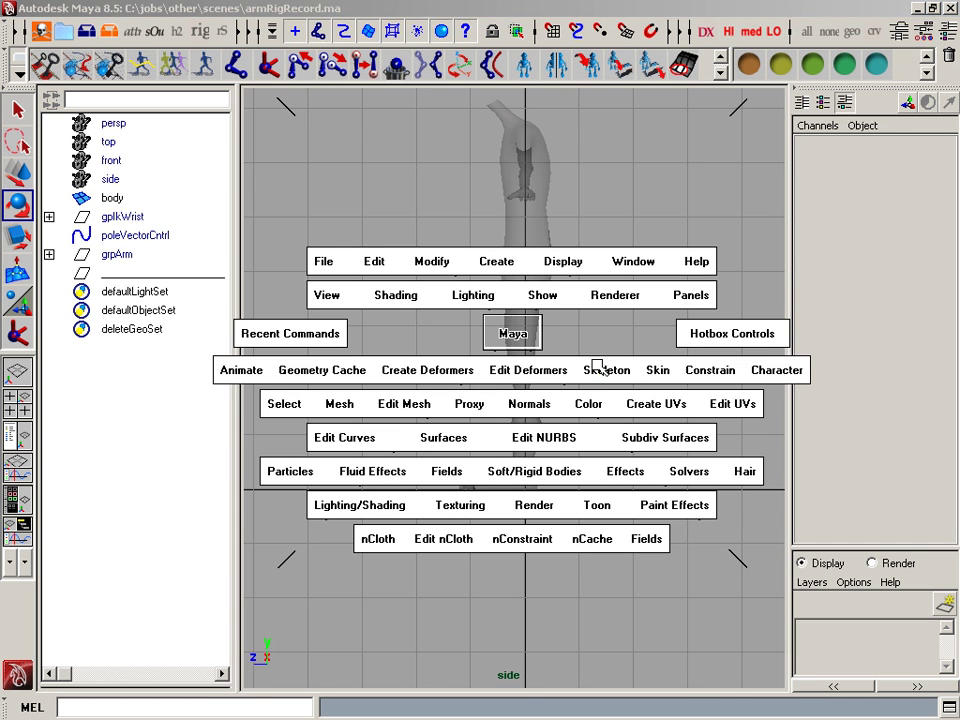
left_click(598, 370)
left_click(605, 381)
middle_click_drag(615, 398, 587, 413, "alt")
right_click_drag(587, 413, 643, 417, "alt")
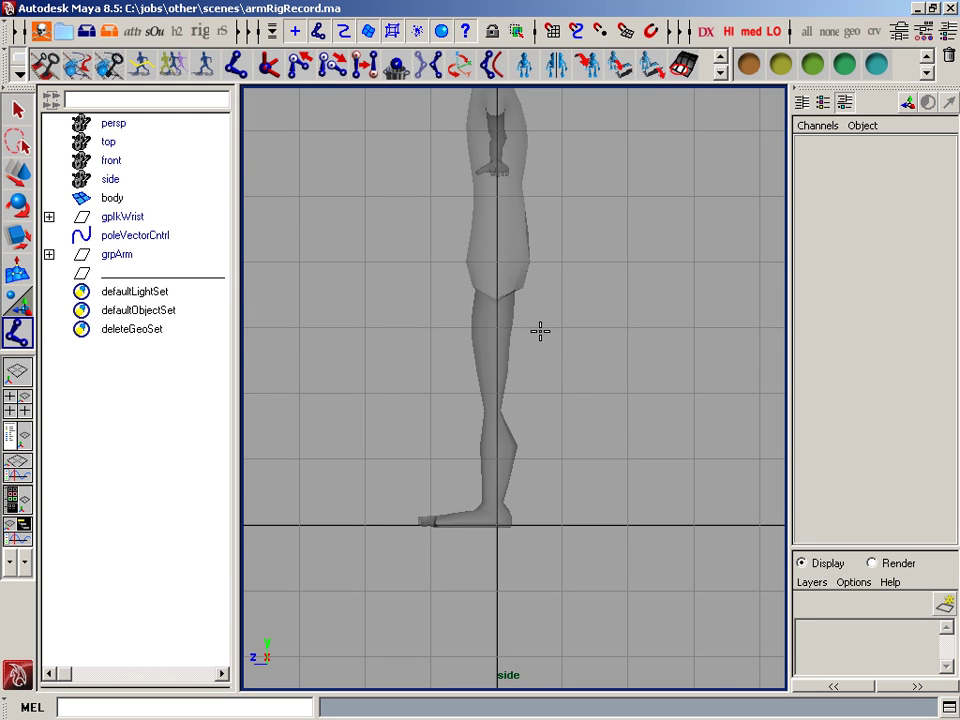
left_click(489, 297)
left_click(492, 412)
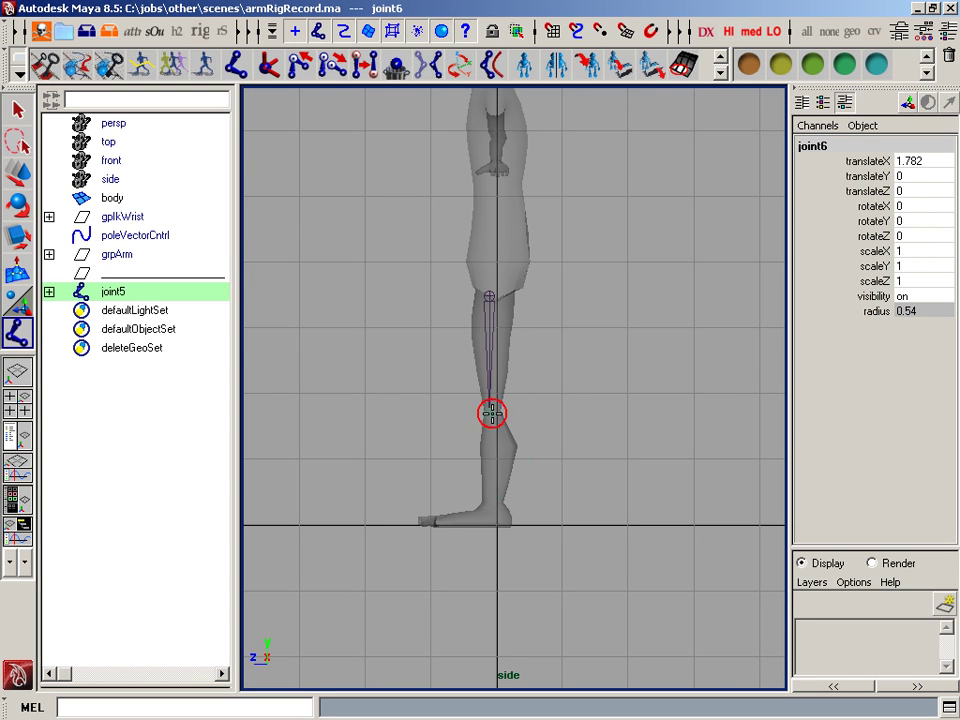
left_click(490, 508)
left_click(489, 547)
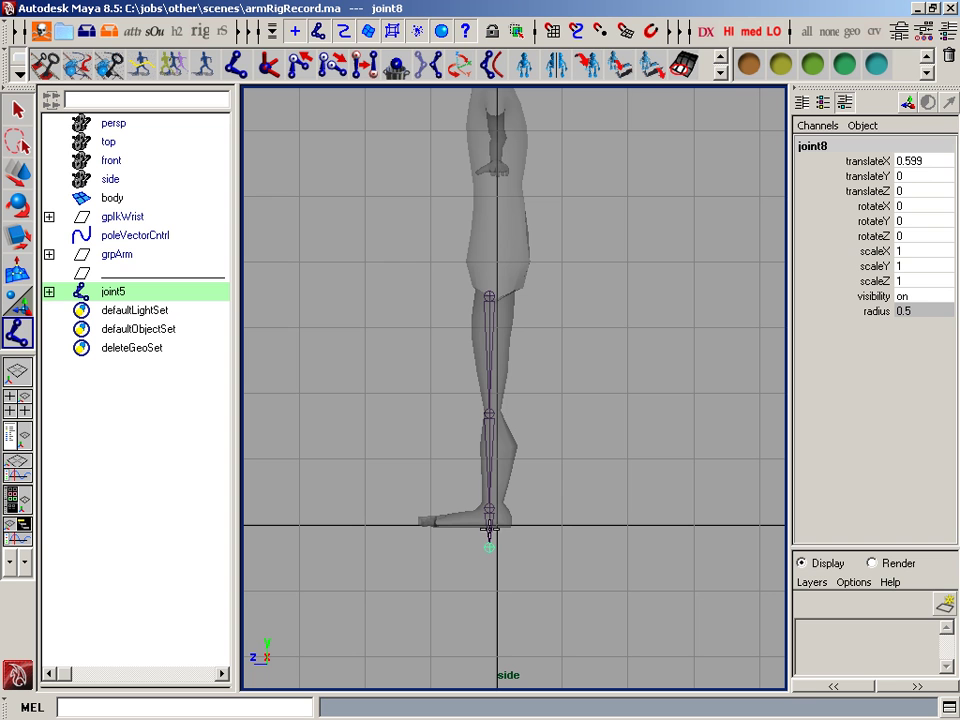
key("Return")
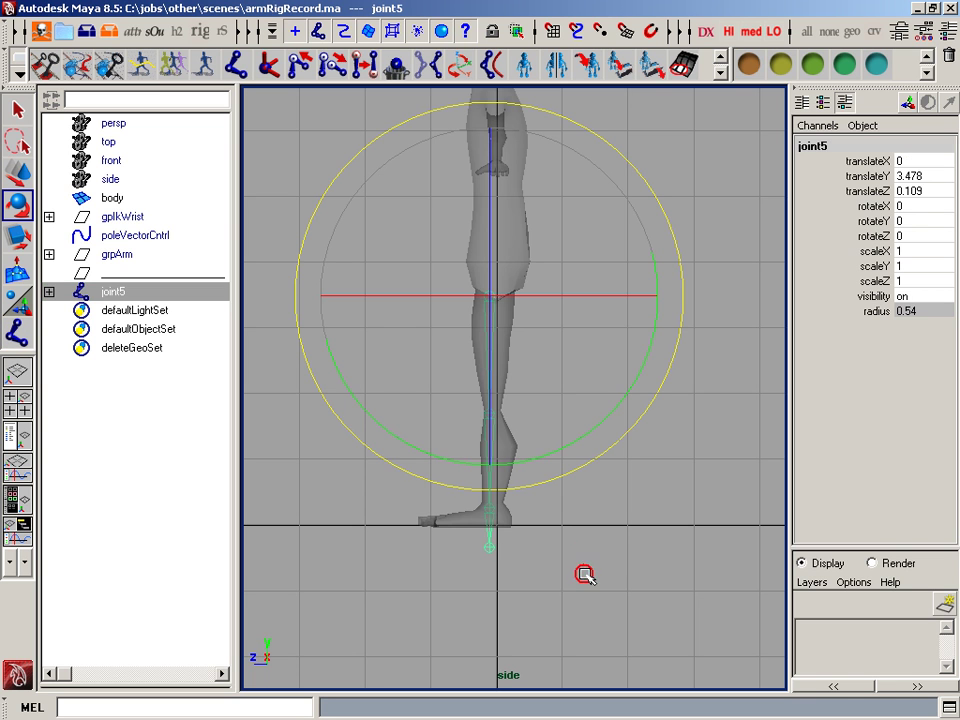
left_click(583, 573)
Draw a separate two-joint chain in the side view from the ball of the foot to the toe tip.
middle_click_drag(583, 560, 600, 540, "alt")
right_click_drag(600, 540, 545, 596, "alt")
middle_click_drag(546, 596, 638, 476, "alt")
right_click_drag(458, 534, 598, 548, "alt")
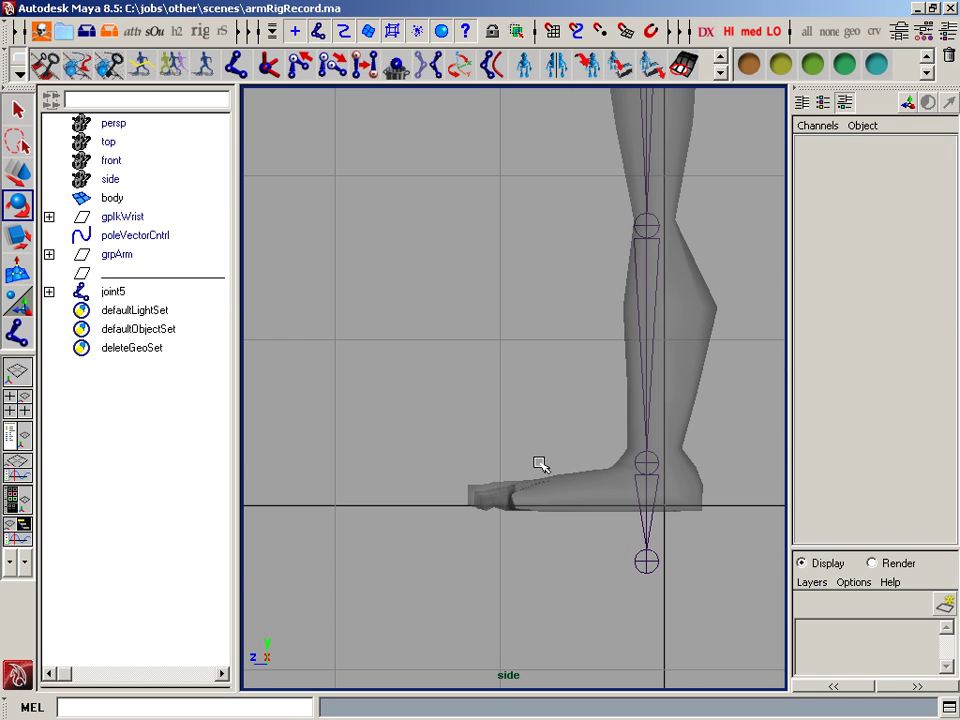
key("y")
left_click(568, 491)
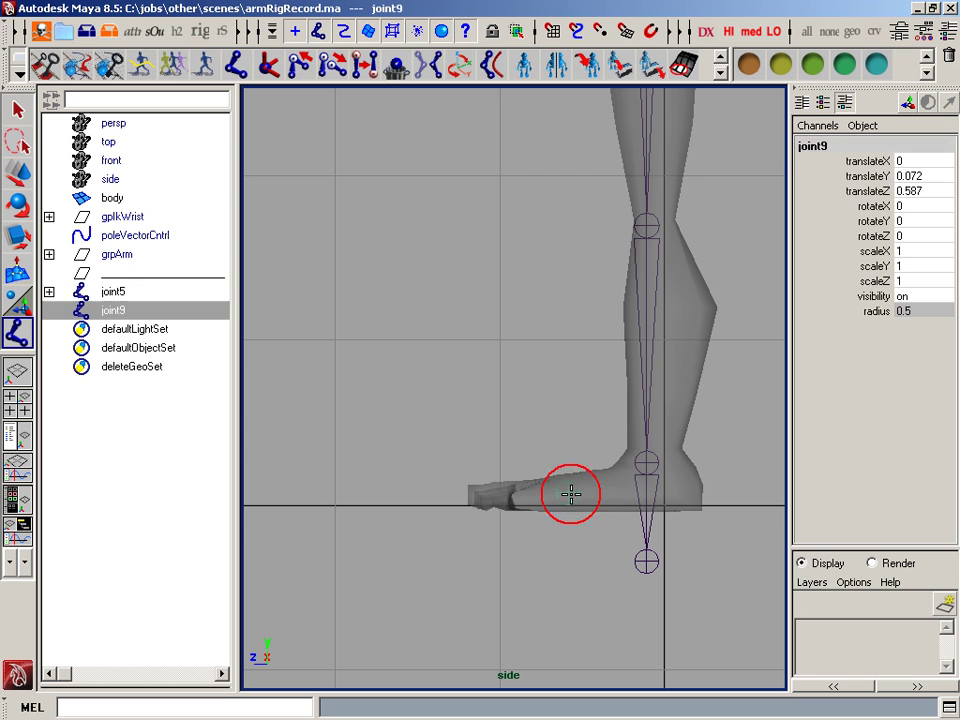
left_click(472, 493)
key("Return")
key("e")
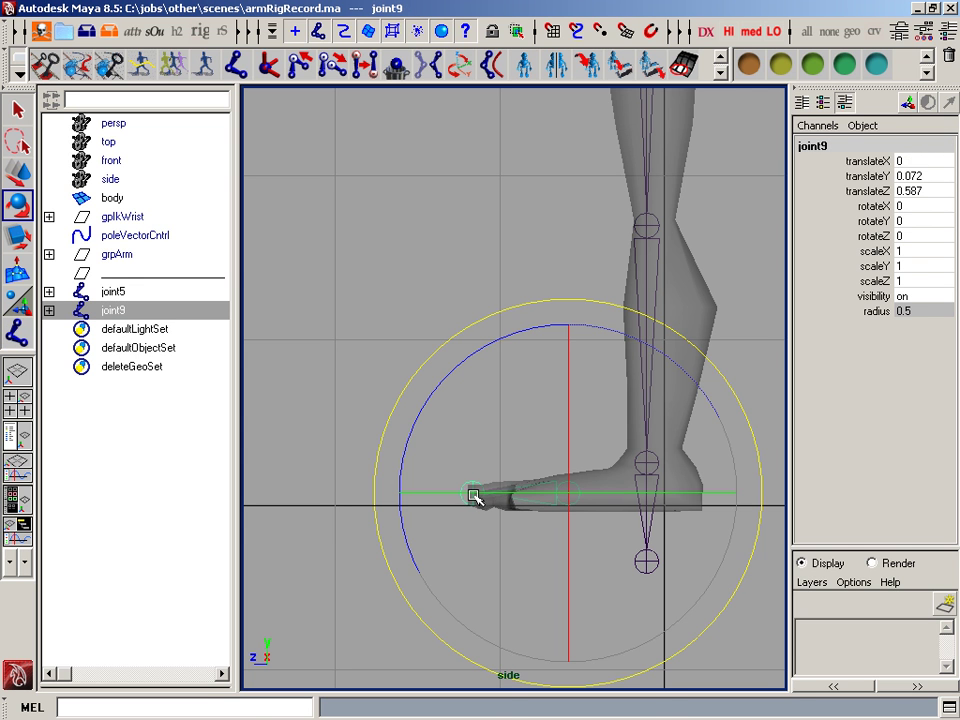
Display the local rotation axes on all joints of the leg and toe chains in the perspective view.
key("space")
left_click_drag(476, 497, 457, 401)
left_click_drag(555, 542, 503, 561, "alt")
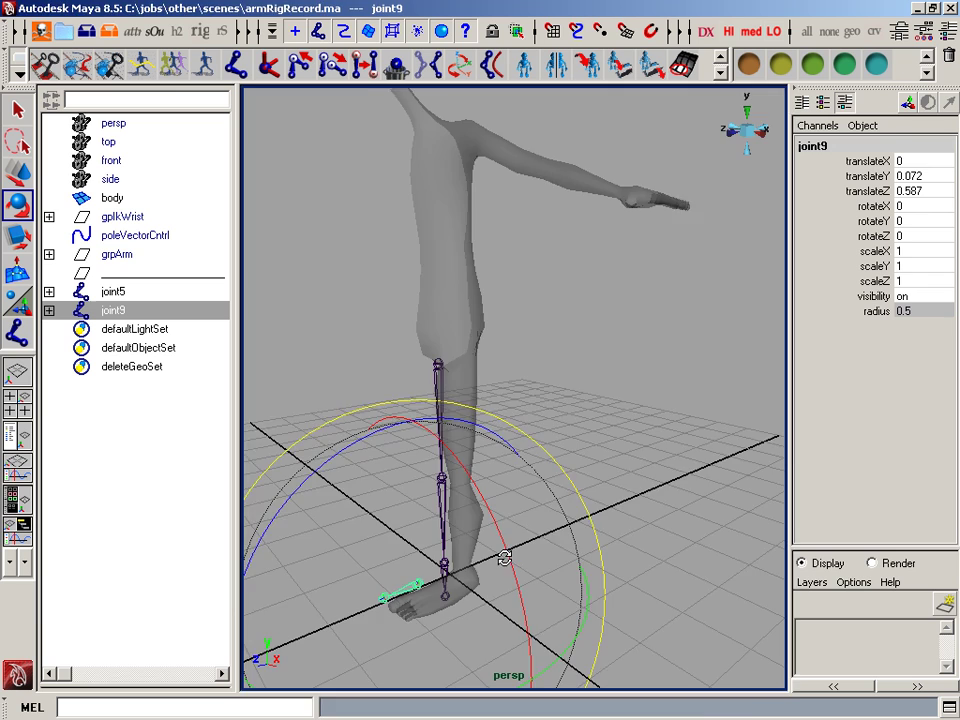
key("space")
left_click_drag(570, 551, 611, 542)
key("space")
left_click(546, 574)
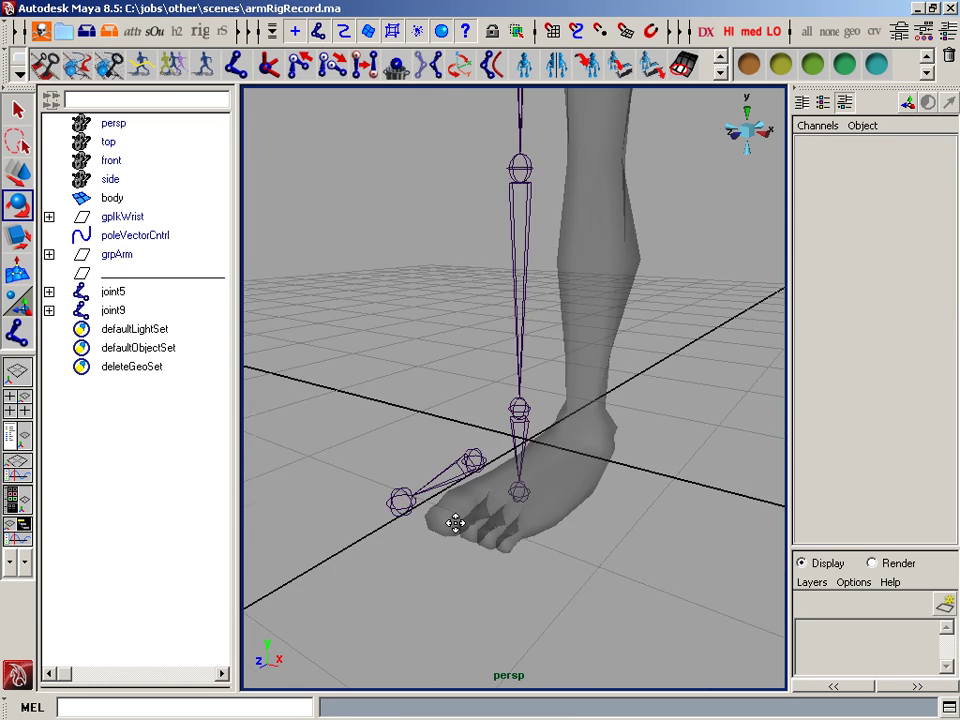
right_click_drag(455, 523, 480, 508, "alt")
middle_click_drag(496, 353, 589, 527, "alt")
right_click_drag(589, 527, 450, 430, "alt")
left_click_drag(489, 229, 520, 463)
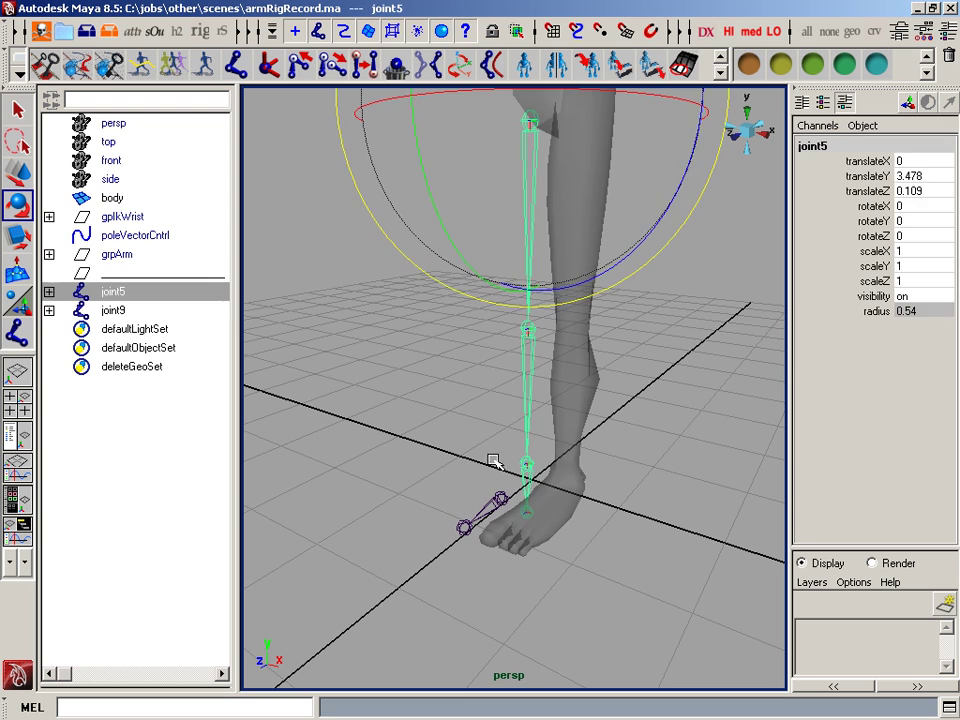
left_click(491, 507, "shift")
key("space")
mouse_move(456, 271)
left_mouse_down()
mouse_move(474, 234)
mouse_move(560, 225)
left_mouse_up()
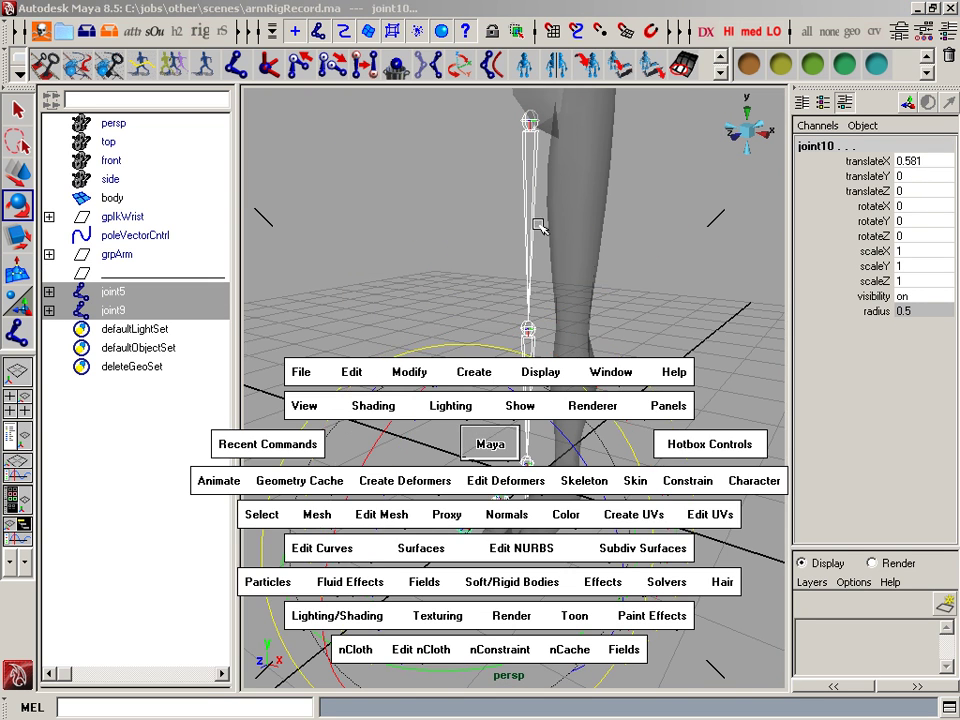
left_click_drag(640, 470, 606, 463, "alt")
left_click(611, 462)
Parent the toe chain's root joint9 to the ankle joint7.
middle_click_drag(670, 446, 643, 474, "alt")
right_click_drag(643, 474, 608, 472, "alt")
left_click_drag(603, 472, 583, 471, "alt")
left_click(460, 527)
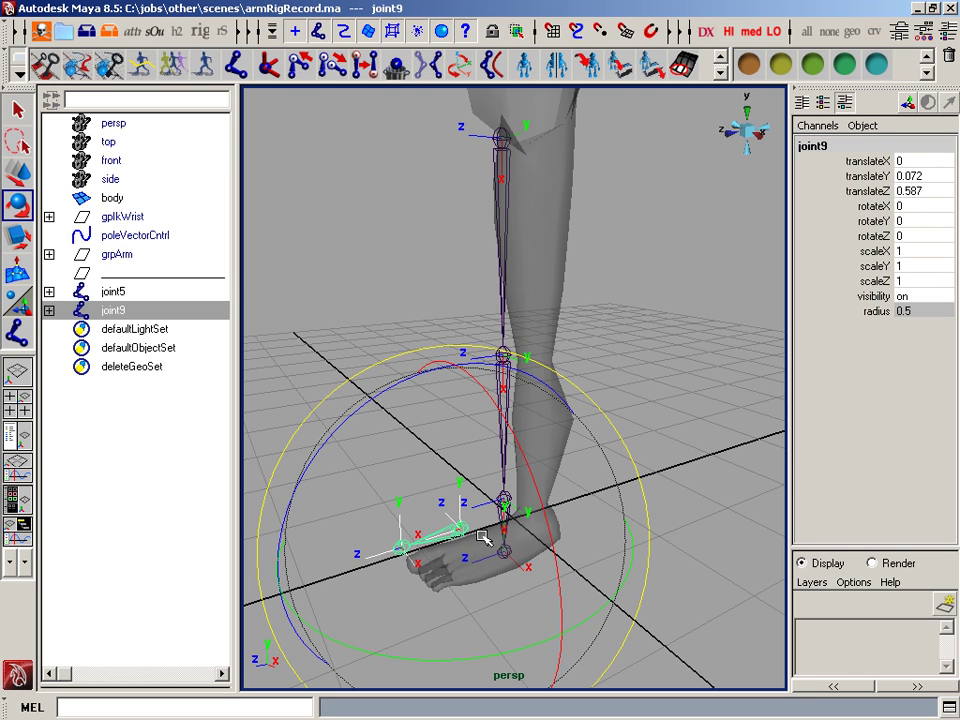
key("q")
left_click(505, 505)
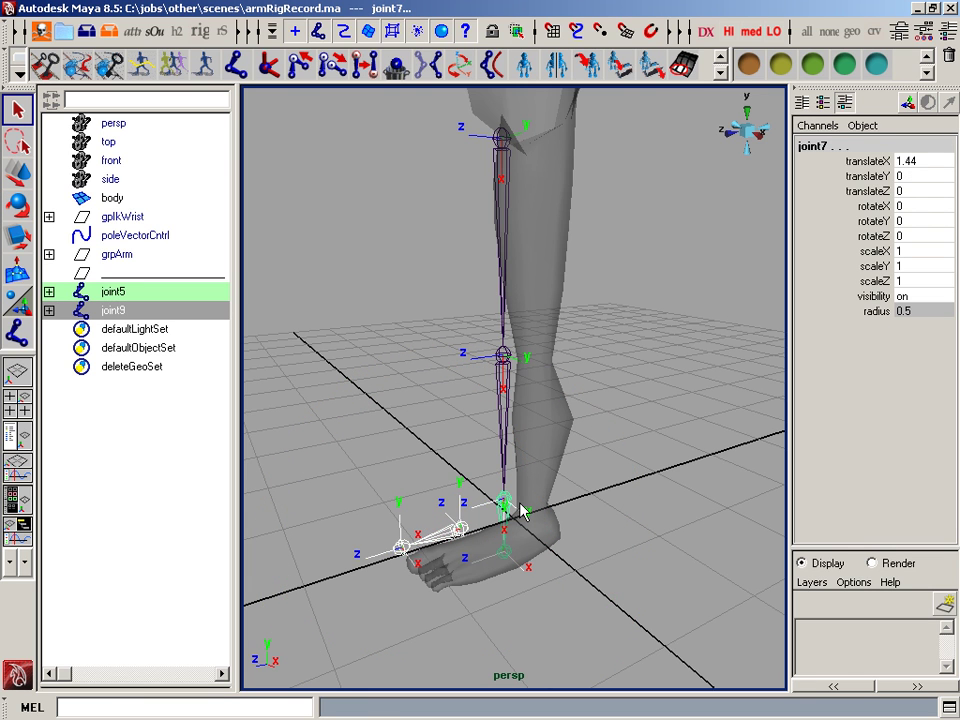
key("p")
left_click(603, 497)
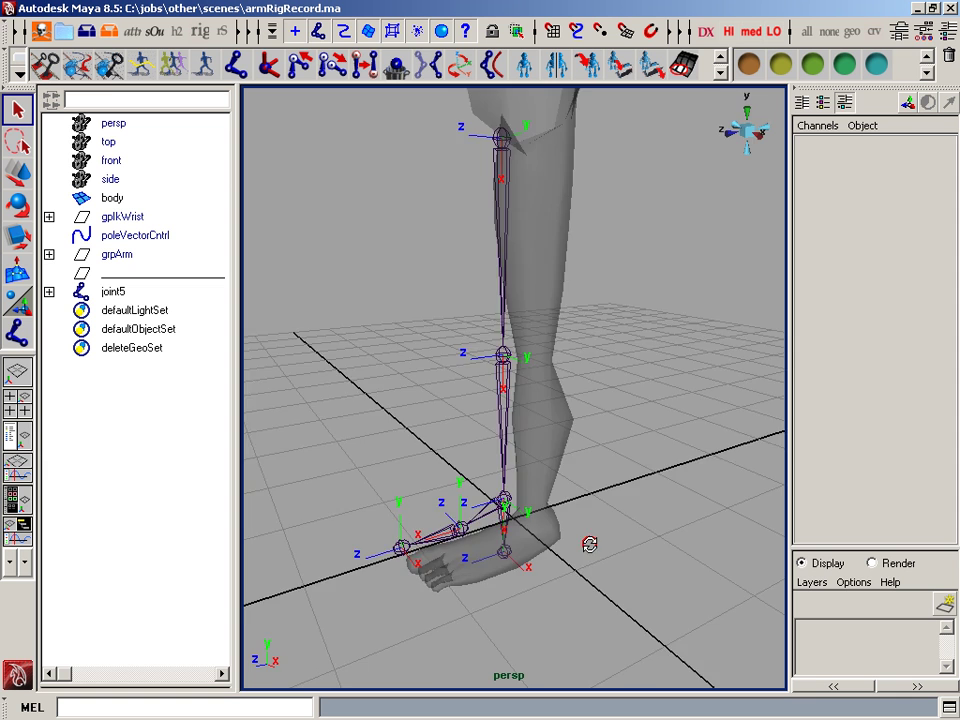
Expand the full joint5 hierarchy in the outliner and delete the extra end joint8 below the ankle.
left_click_drag(589, 542, 564, 522, "alt")
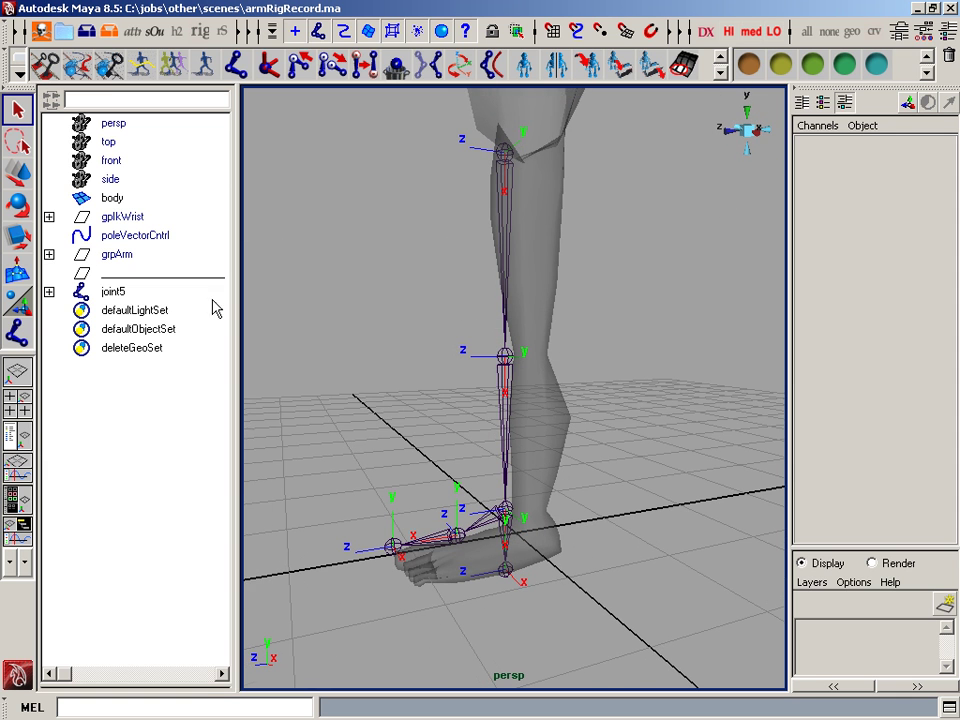
left_click(49, 291, "shift")
left_click(511, 577)
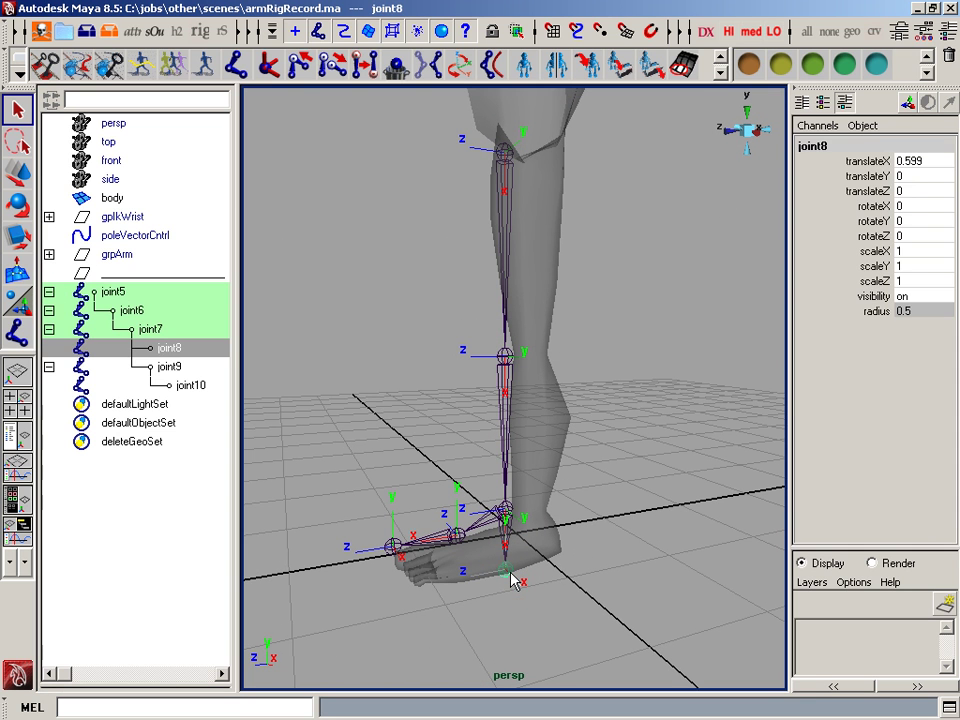
key("Delete")
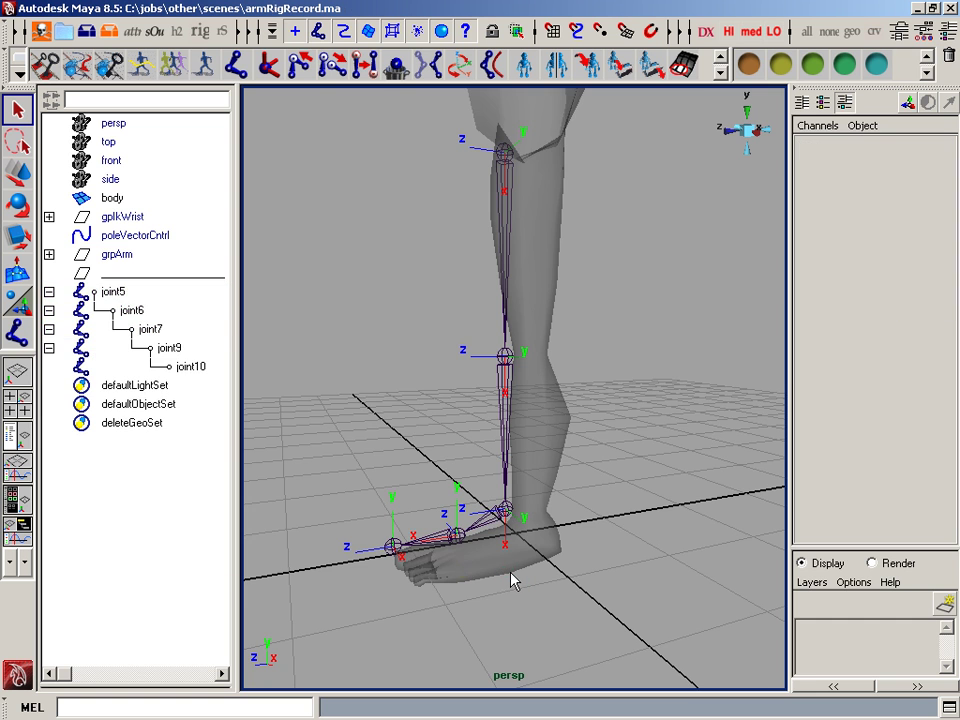
Try rotating the ankle joint freely and undo the rotation.
left_click_drag(497, 540, 490, 592, "alt")
left_click(490, 592)
key("e")
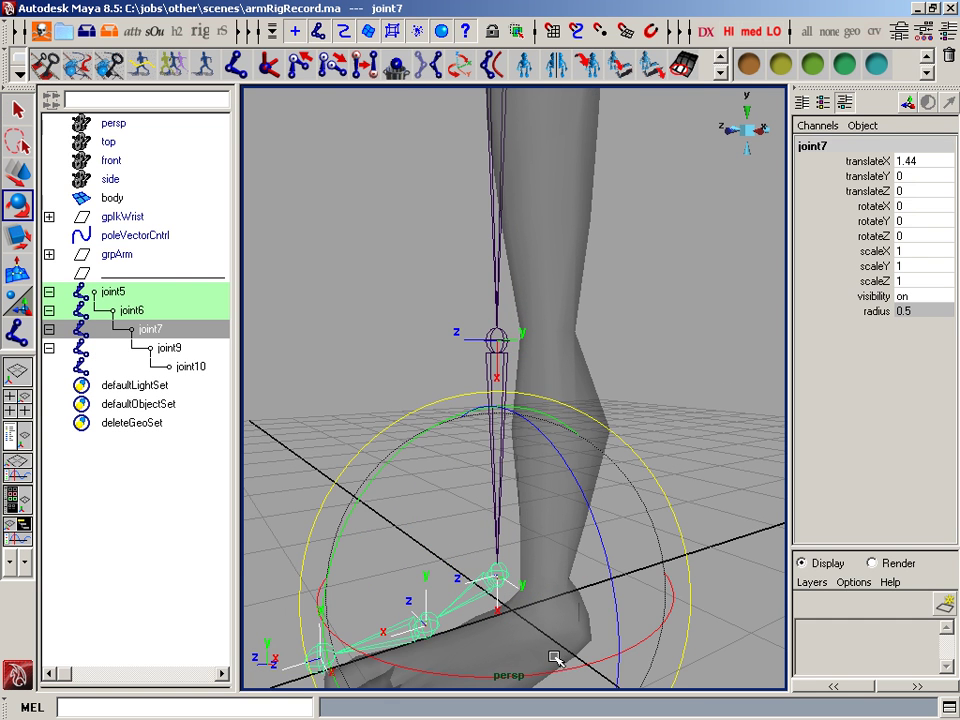
left_click_drag(645, 639, 595, 599, "alt")
key("z")
left_click(442, 589)
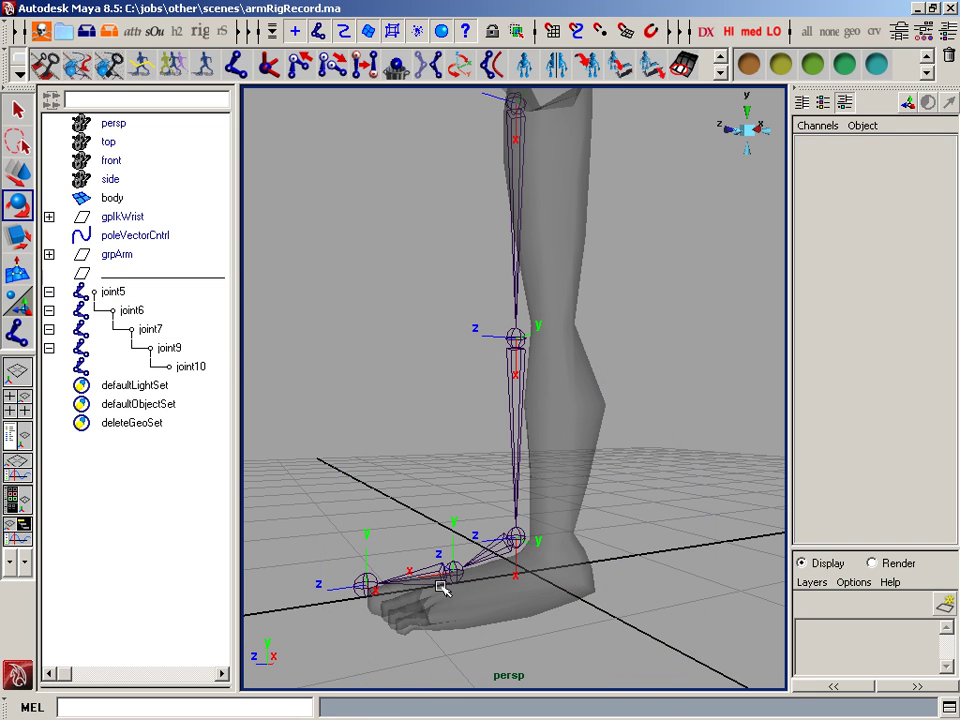
left_click(546, 558)
left_click_drag(542, 553, 488, 440)
key("ctrl+z")
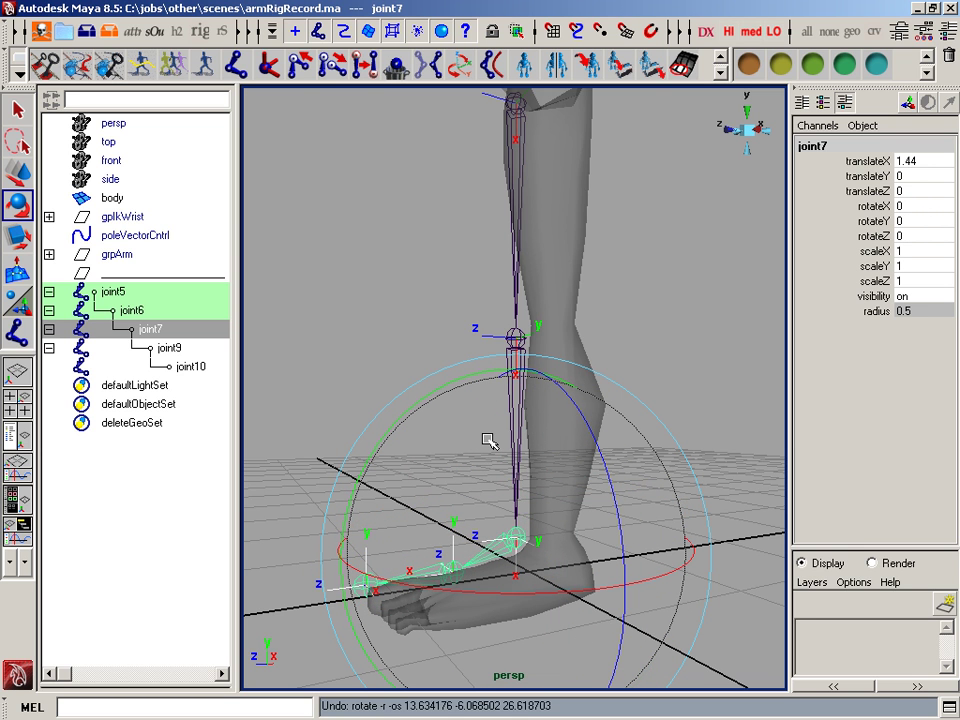
Examine the orientation of the local rotation axes along the leg and foot joints from several angles.
left_click_drag(577, 450, 587, 480, "alt")
left_click(636, 315)
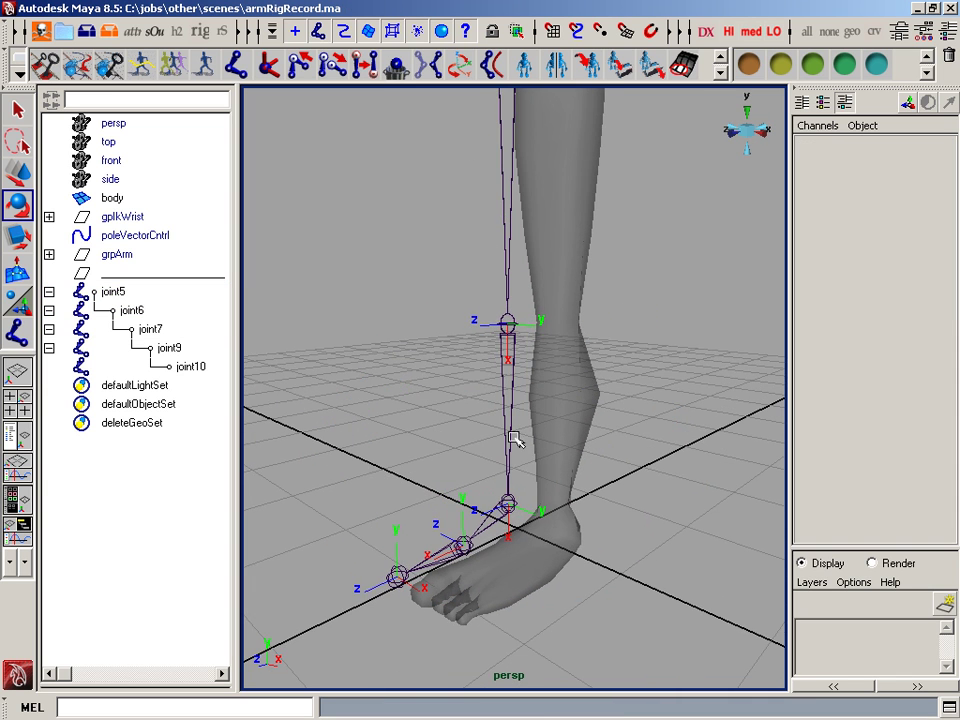
right_click_drag(586, 453, 461, 450, "alt")
middle_click_drag(495, 395, 500, 436, "alt")
left_click_drag(505, 228, 510, 239, "alt")
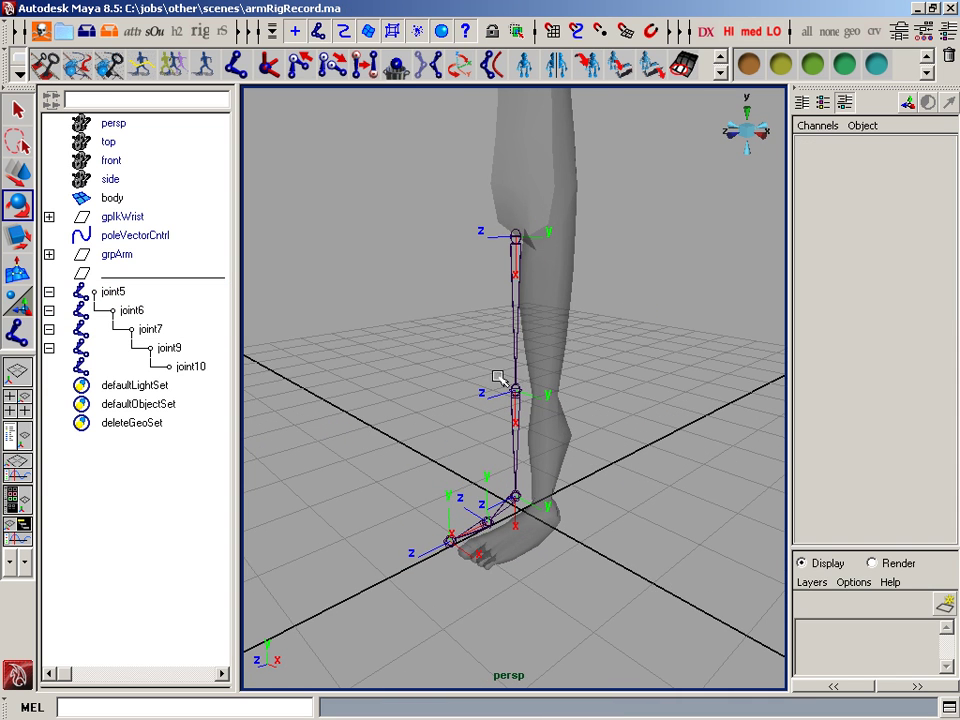
left_click_drag(499, 527, 521, 528, "alt")
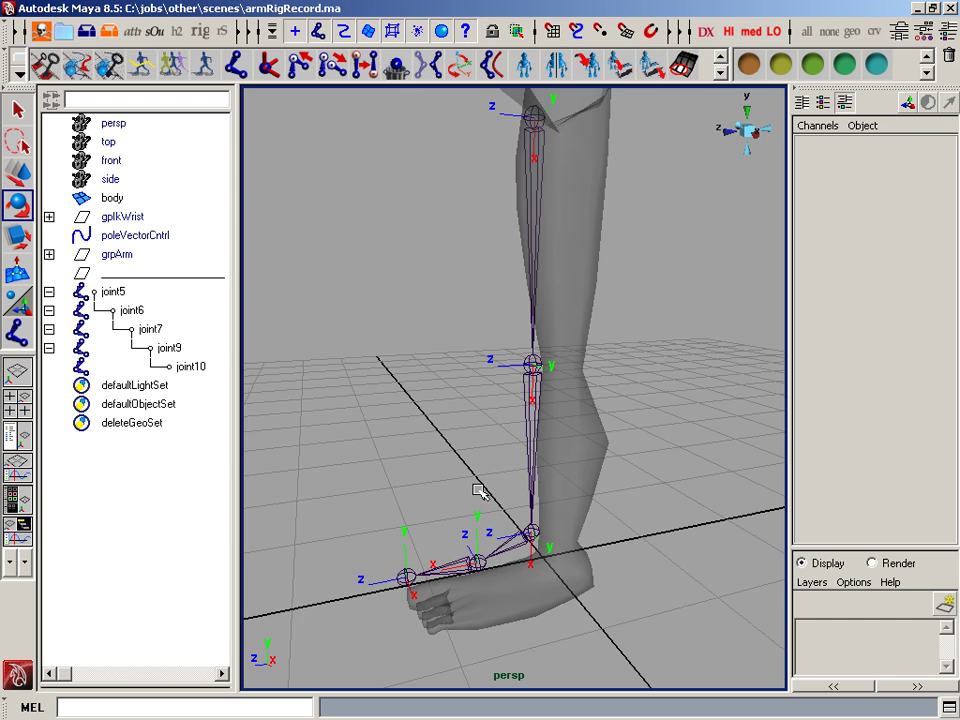
mouse_move(478, 490)
left_mouse_down("alt")
mouse_move(508, 566)
mouse_move(478, 510)
mouse_move(538, 536)
mouse_move(480, 503)
left_mouse_up("alt")
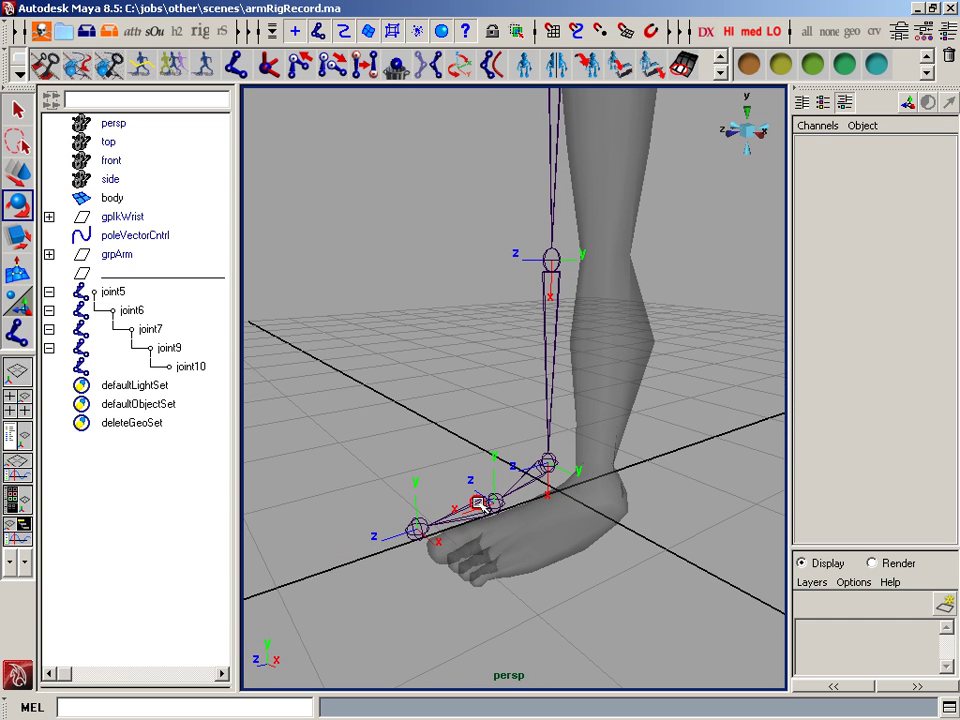
Switch the toe chain to component selection with Local Rotation Axes selectable and Image Planes excluded.
left_click(481, 505)
key("F8")
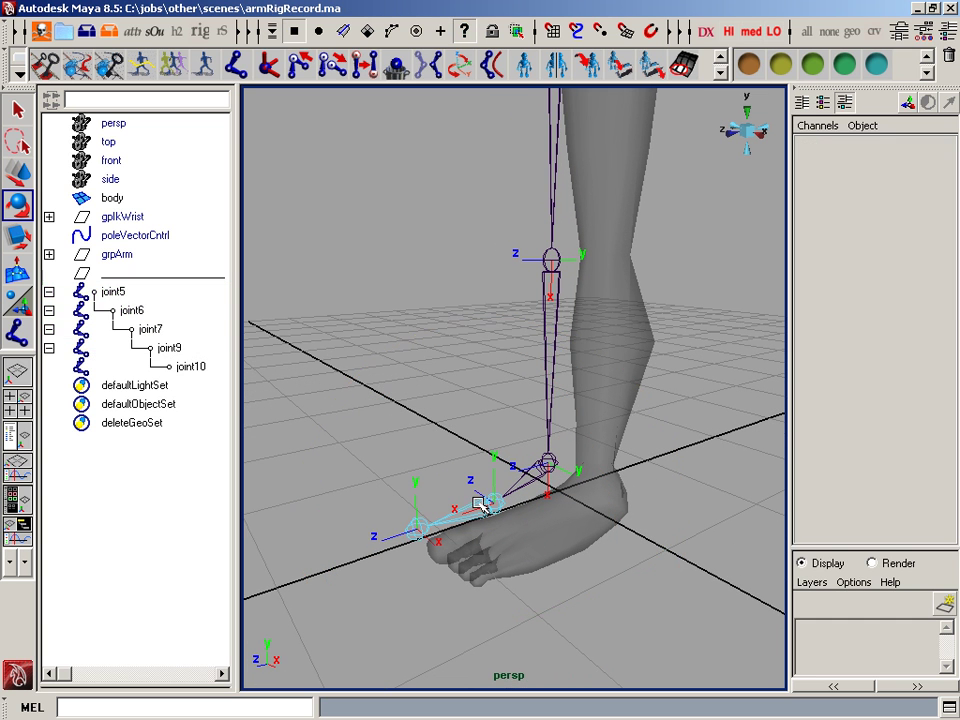
right_click(470, 42)
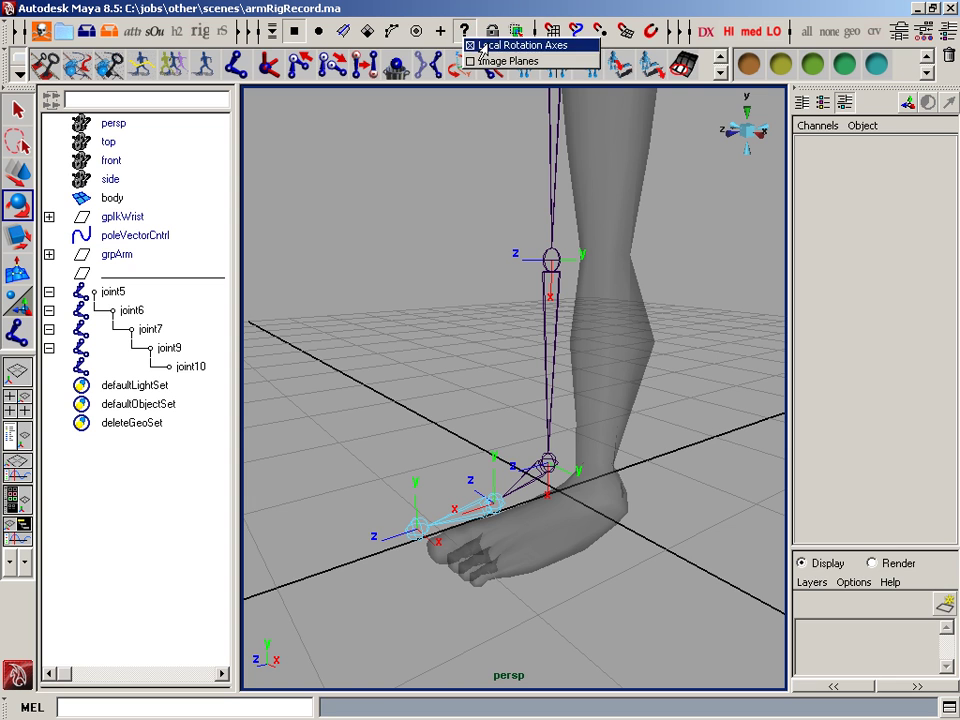
left_click(471, 37)
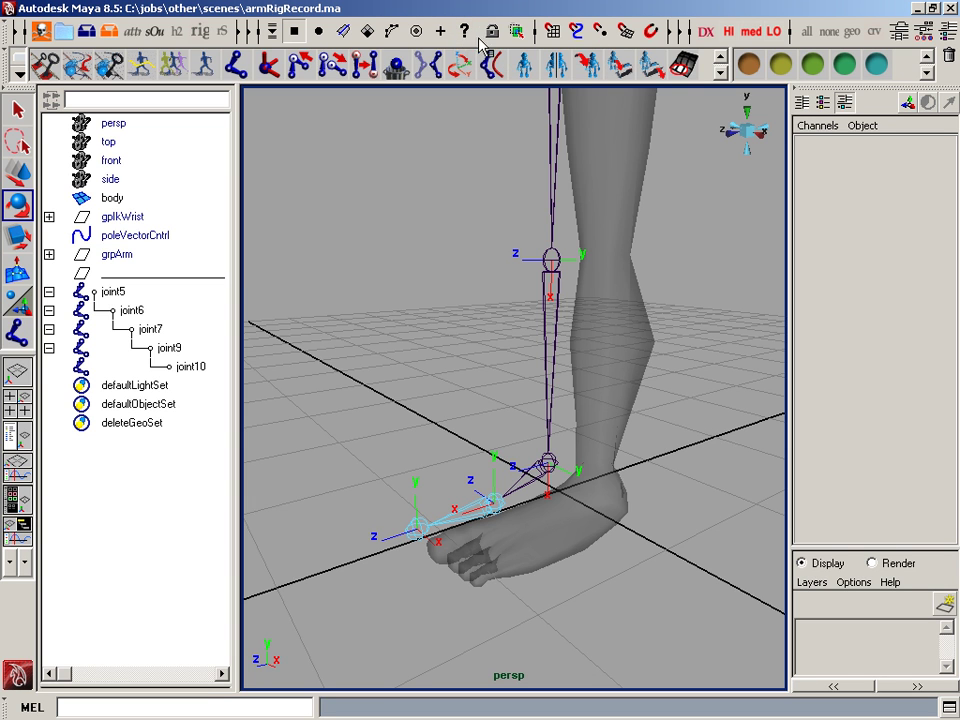
right_click(476, 42)
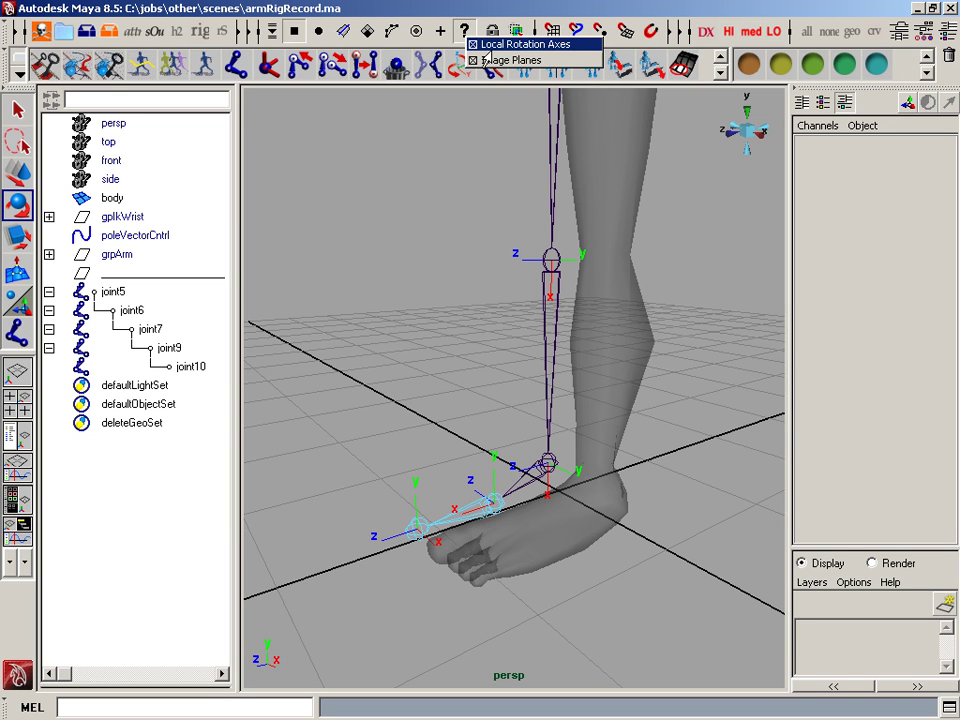
left_click(485, 60)
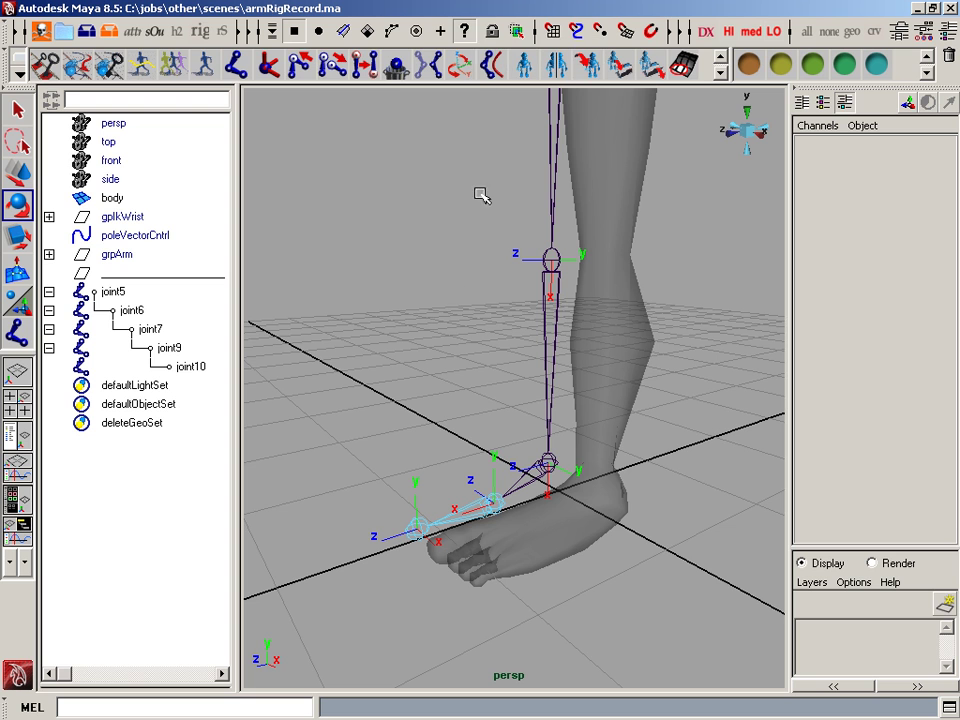
Rotate the local rotation axes of joint9 about X so Z points up and Y points sideways, and return to object selection.
left_click(465, 42)
left_click(495, 468)
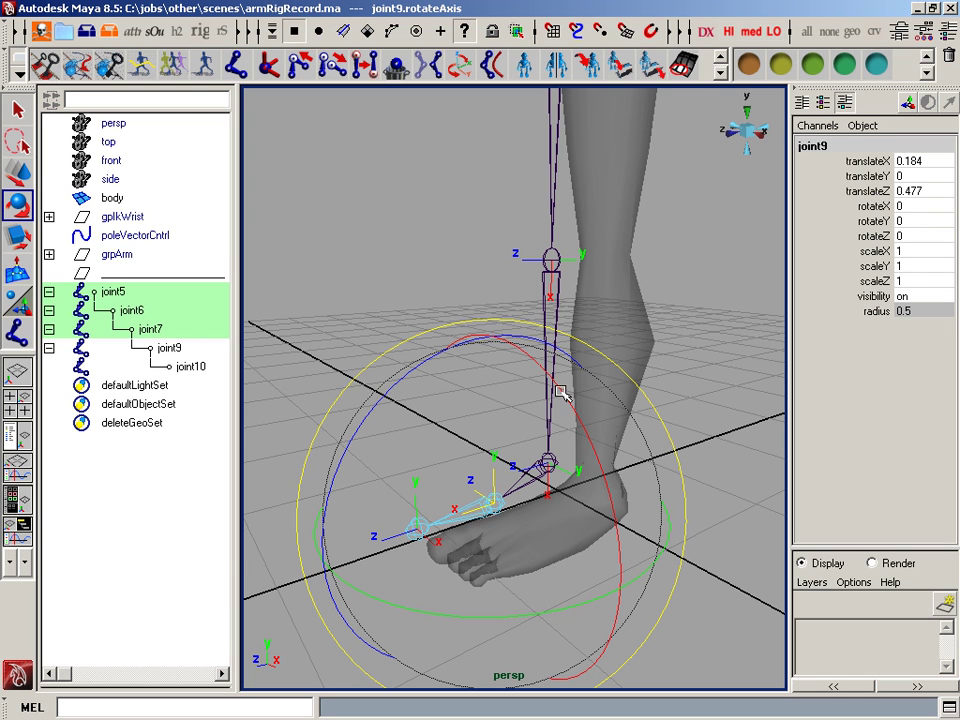
left_click_drag(562, 393, 490, 450)
left_click_drag(577, 330, 612, 474, "alt")
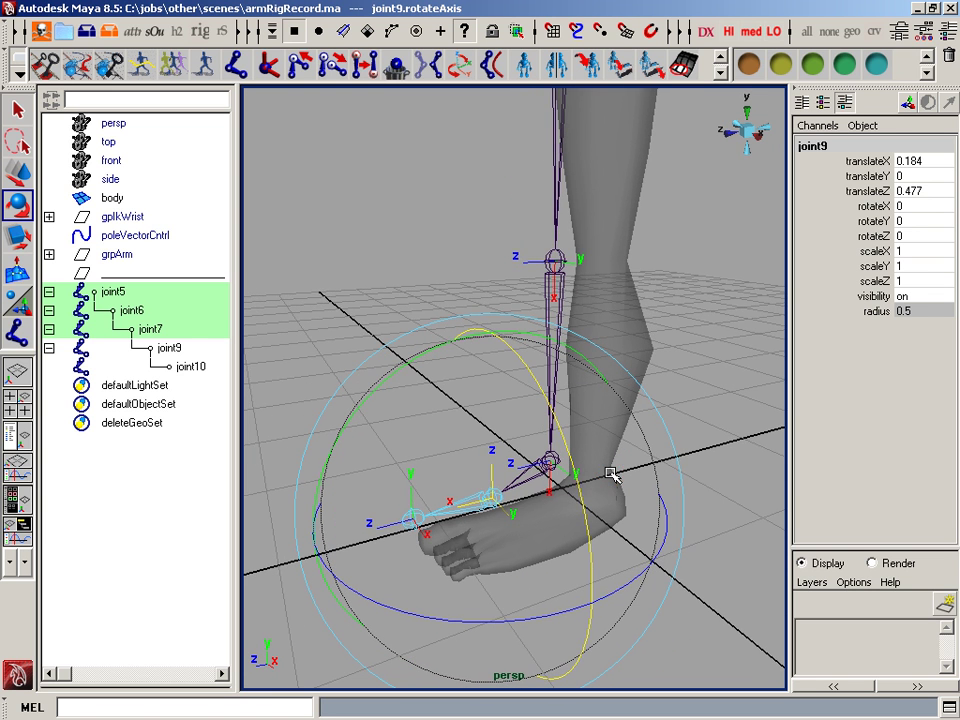
key("F8")
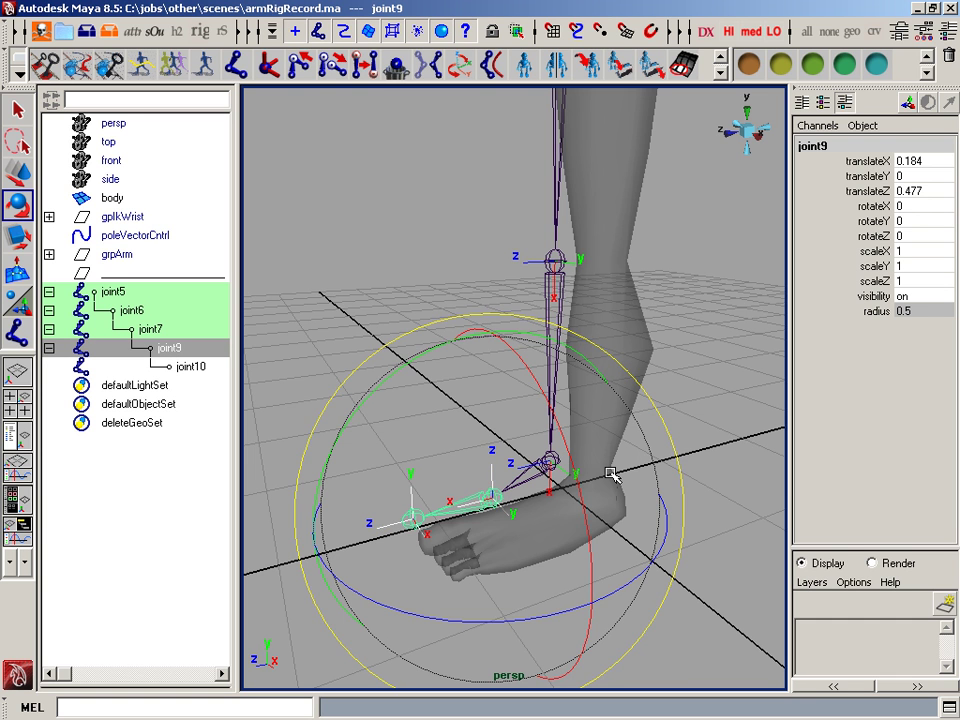
Run joint -e -zso on joint9 and compare its move manipulator with the corrected local rotation axes.
key("w")
left_click_drag(500, 593, 543, 528, "alt")
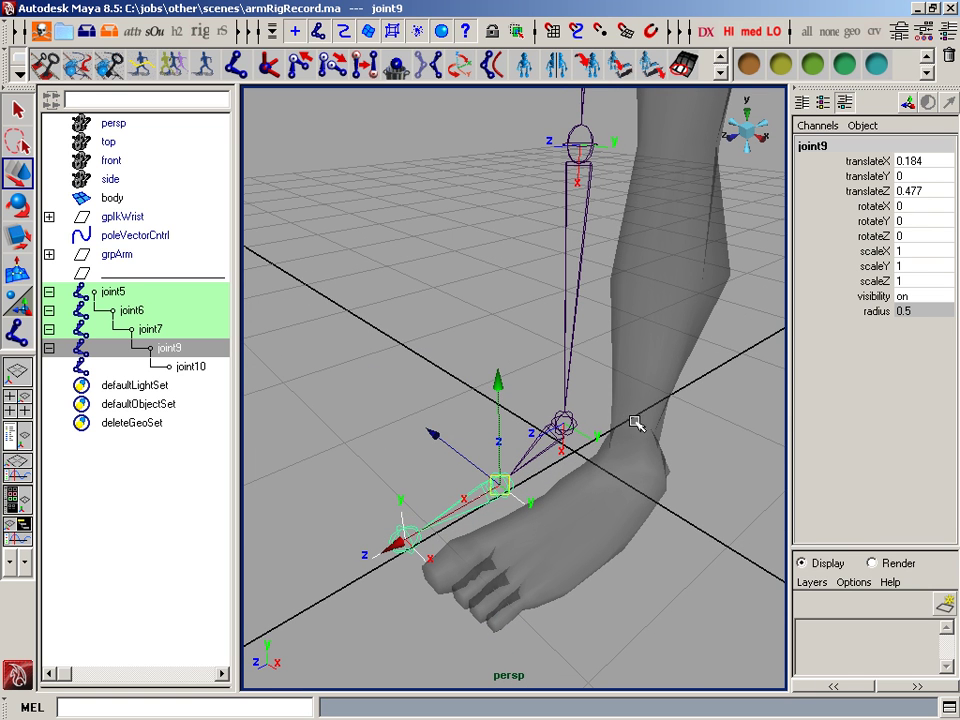
key("space")
left_click_drag(500, 190, 484, 206)
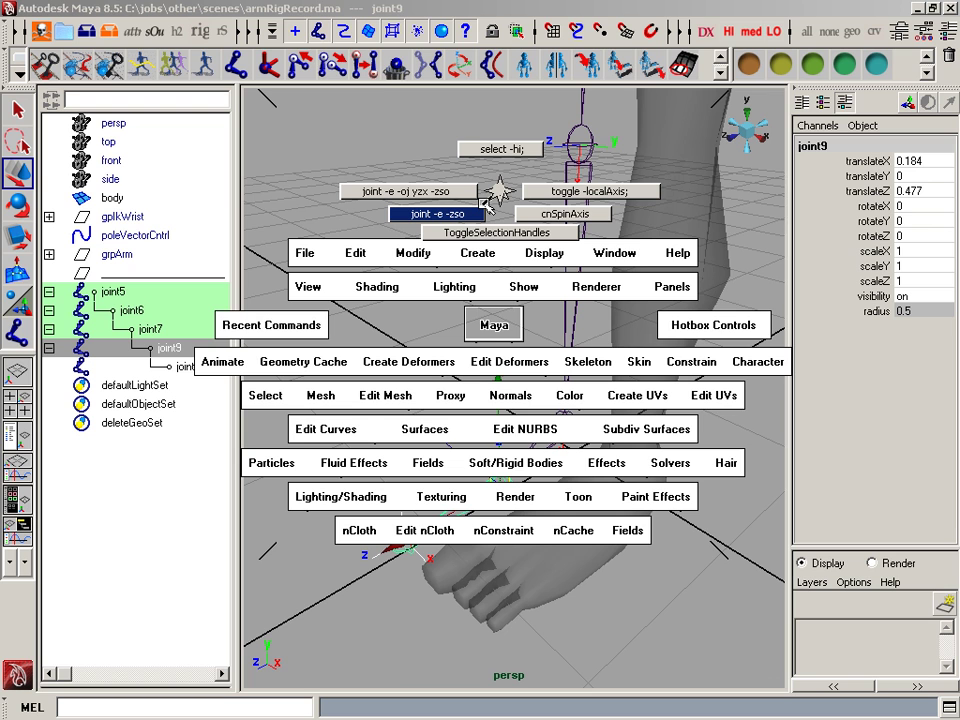
left_click_drag(484, 206, 484, 207)
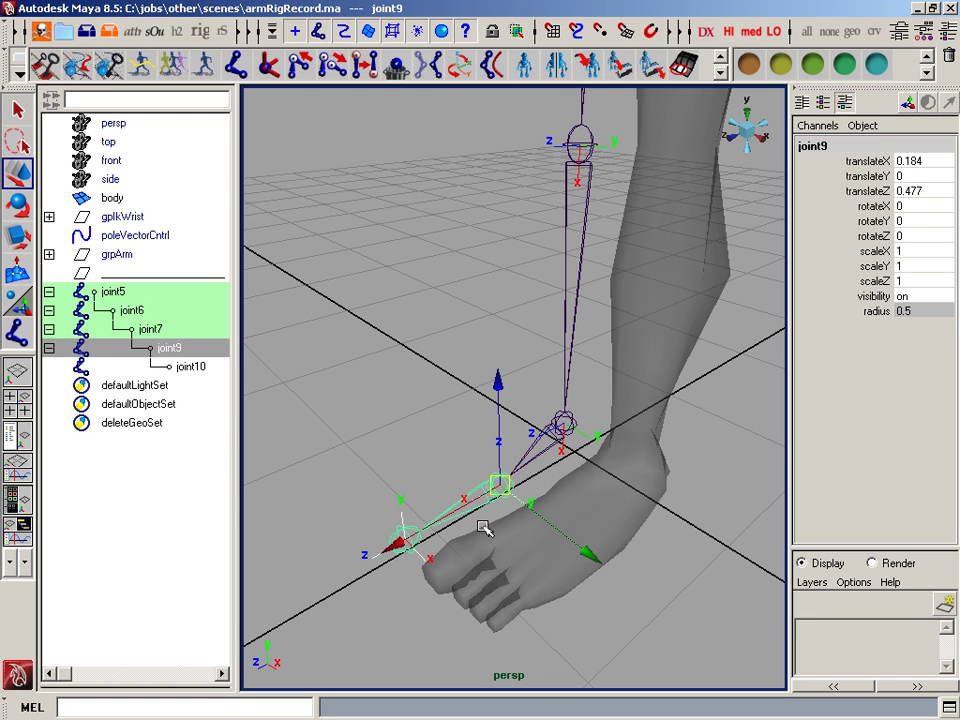
left_click(422, 390)
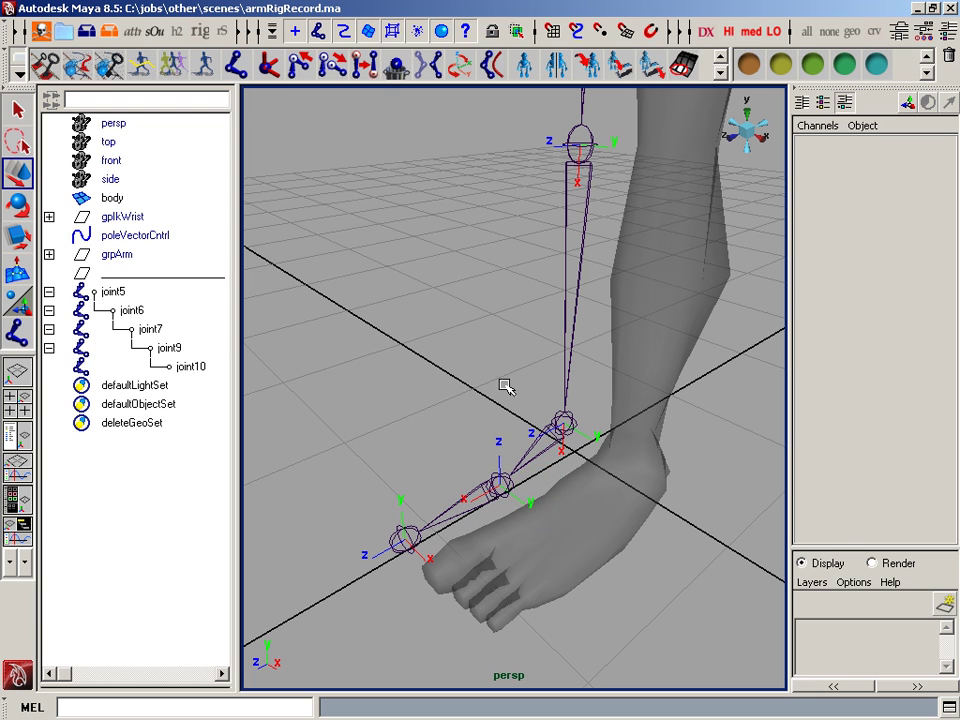
left_click(499, 486)
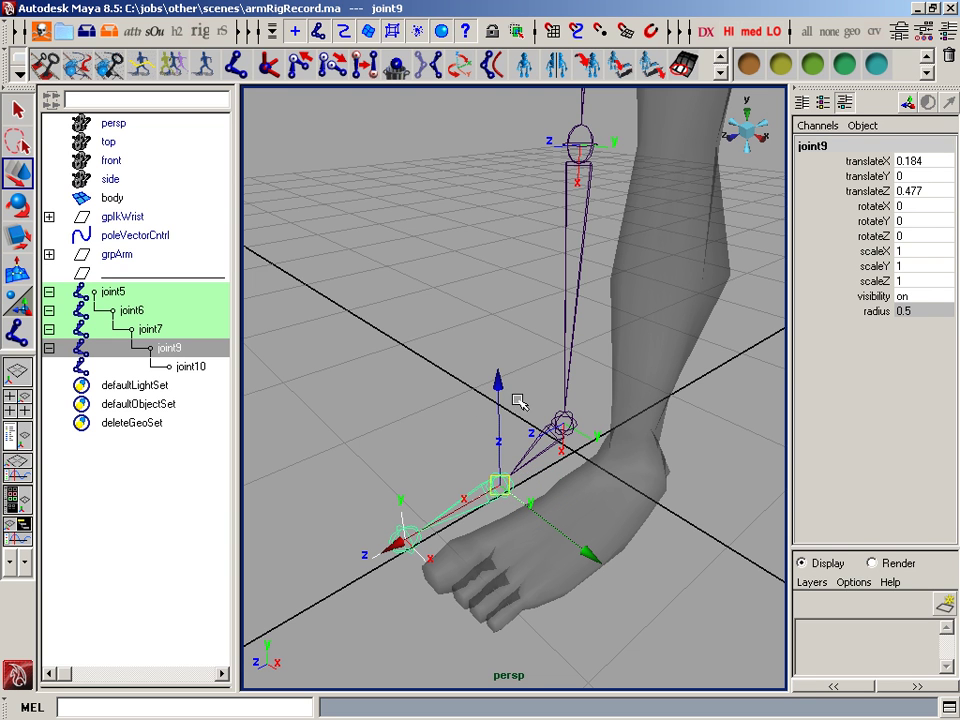
left_click(480, 426)
left_click_drag(480, 426, 480, 400, "alt")
Rename joint5 as hipJoint and joint6 as kneeJoint.
left_click(140, 291)
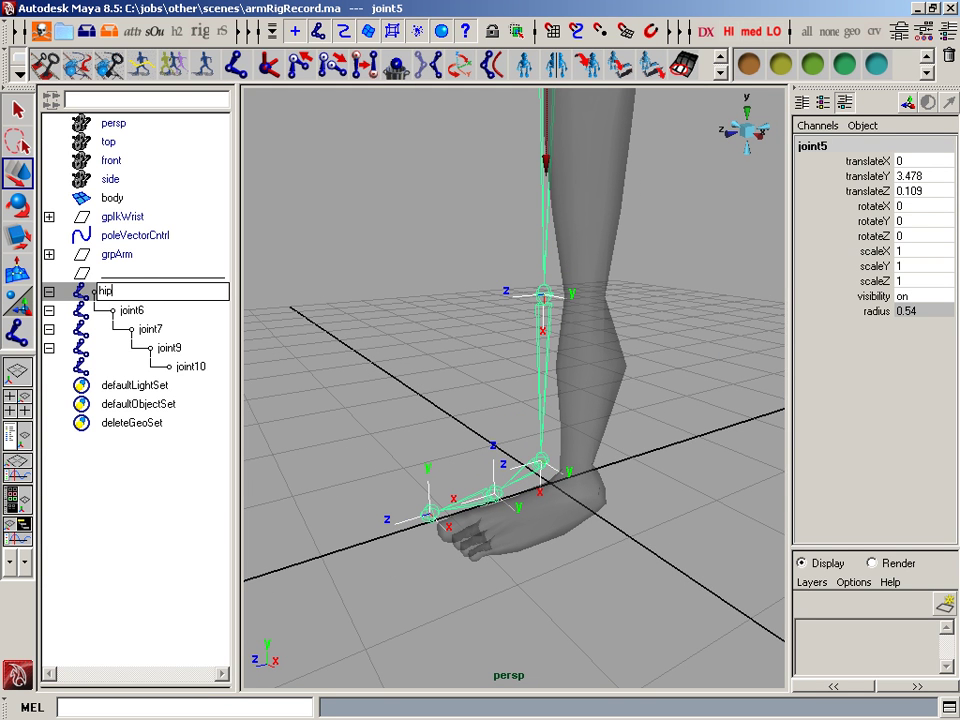
type("hipJoint")
key("Return")
key("Down")
double_click(135, 311)
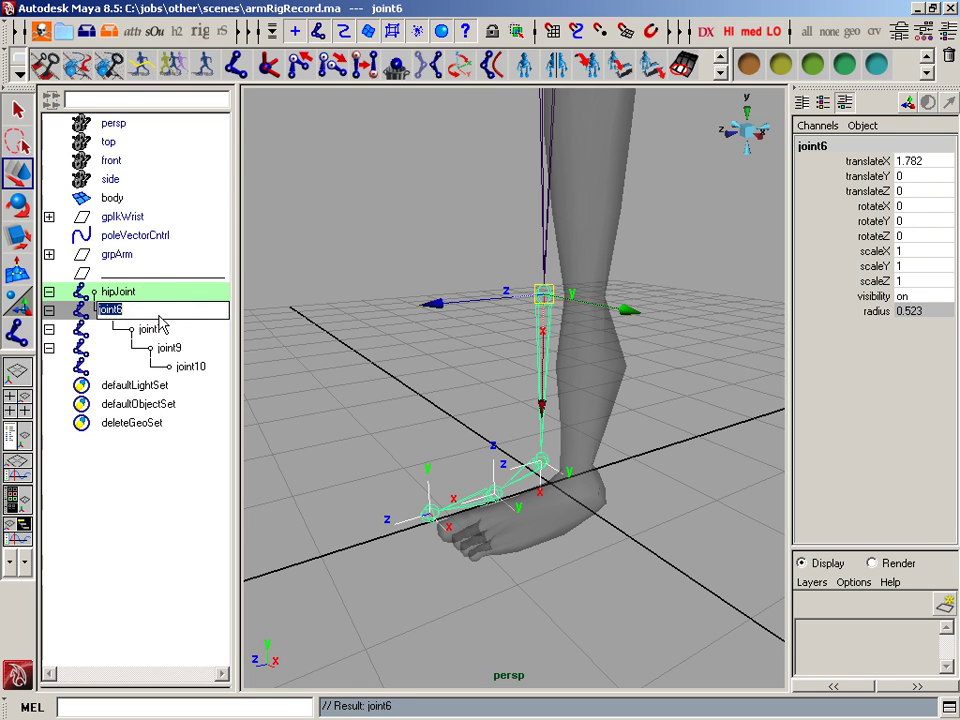
type("kneeJoint")
key("Return")
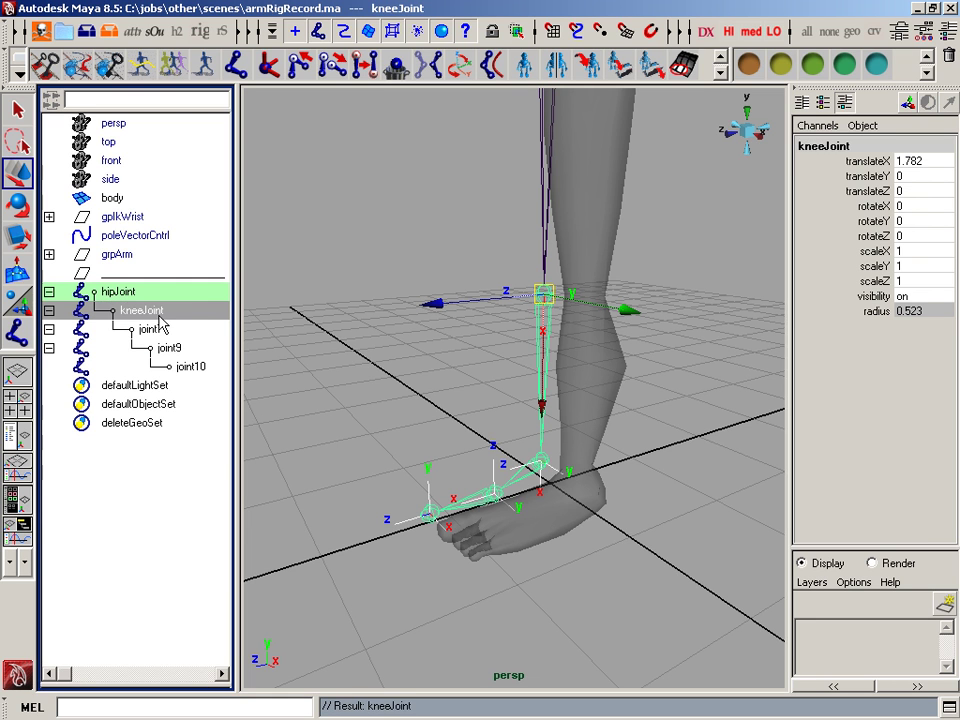
Rename joint7 as ankleJoint and joint9 as ballJoint.
double_click(189, 330)
type("ank")
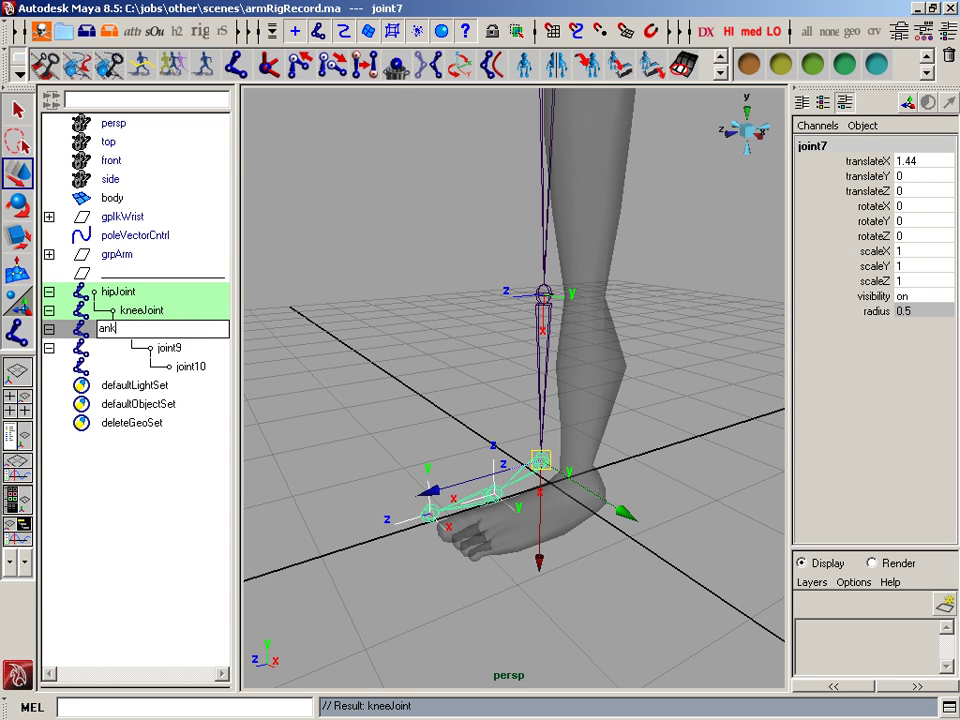
type("leJoint")
key("Return")
double_click(188, 350)
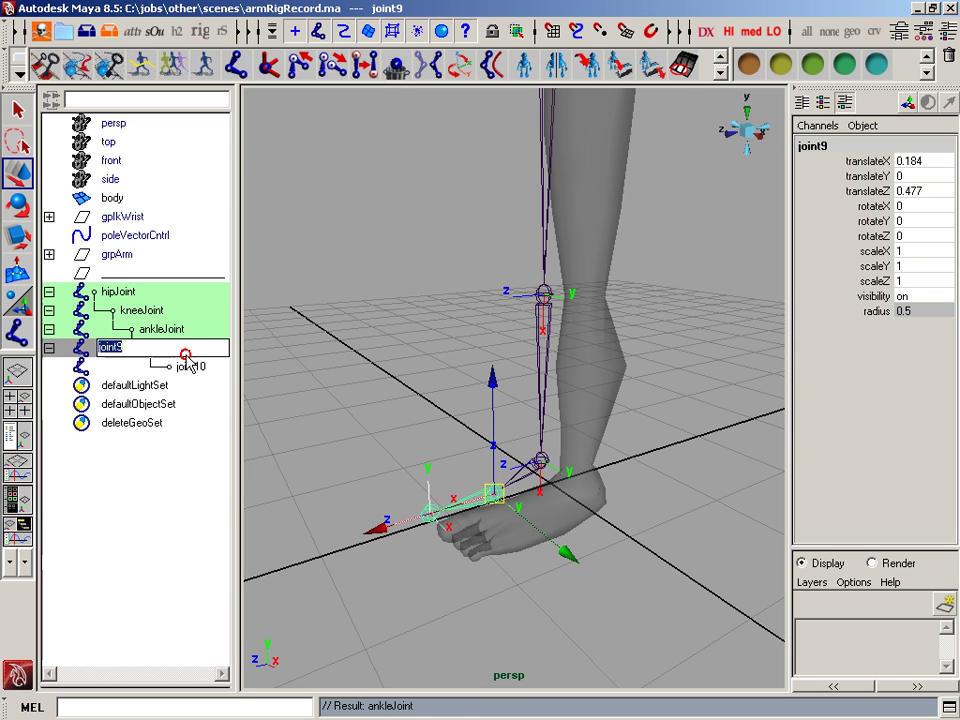
type("ballJoin")
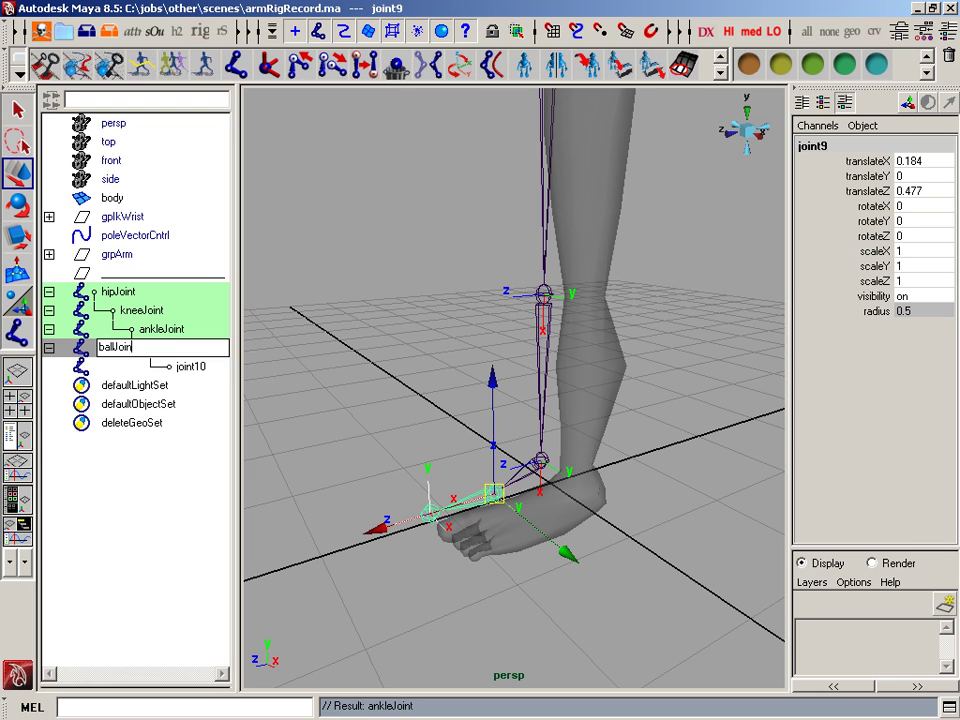
type("t")
key("Return")
Rename joint10 as toeJoint.
double_click(203, 366)
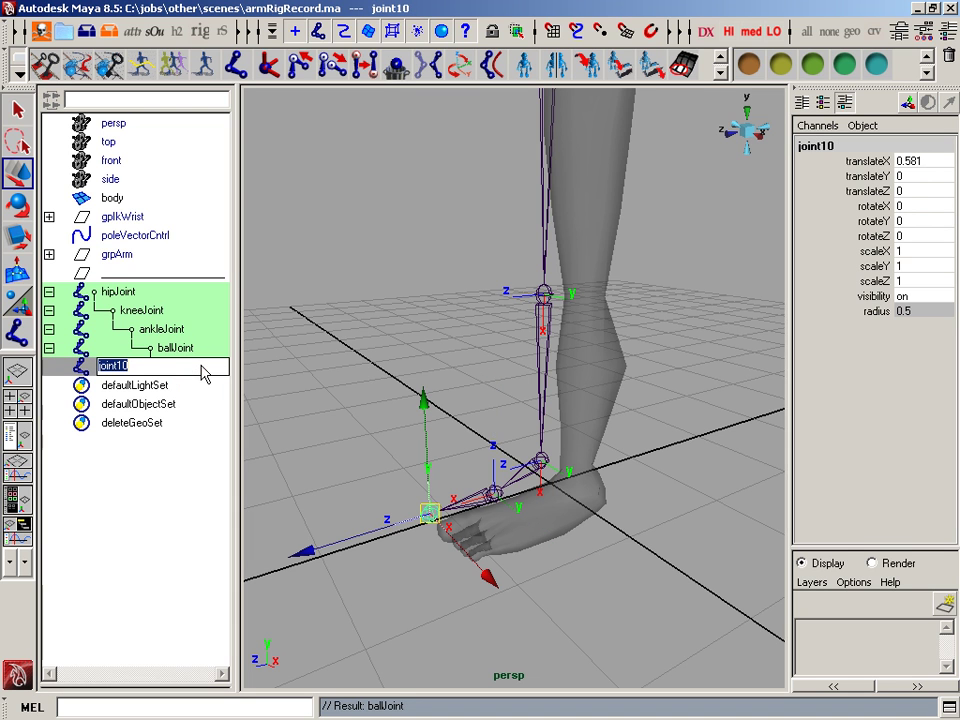
type("toeJoint")
key("Return")
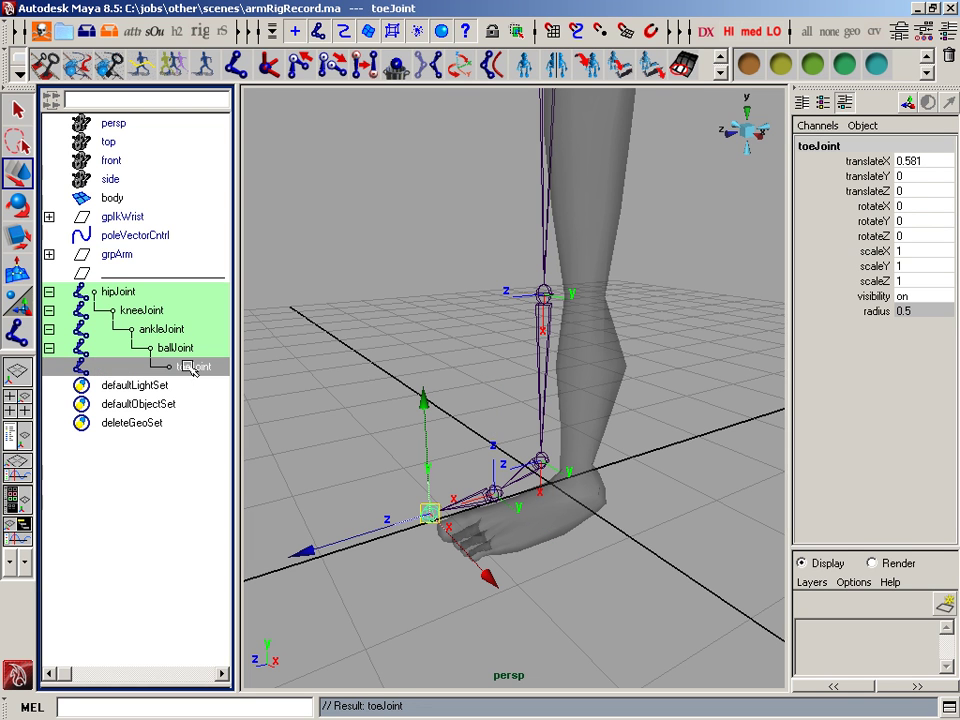
Move hipJoint sideways in the front view to a translateX of about 0.426, centering the chain inside the leg.
left_click(429, 321)
left_click(150, 295)
key("space")
left_click_drag(400, 306, 508, 402)
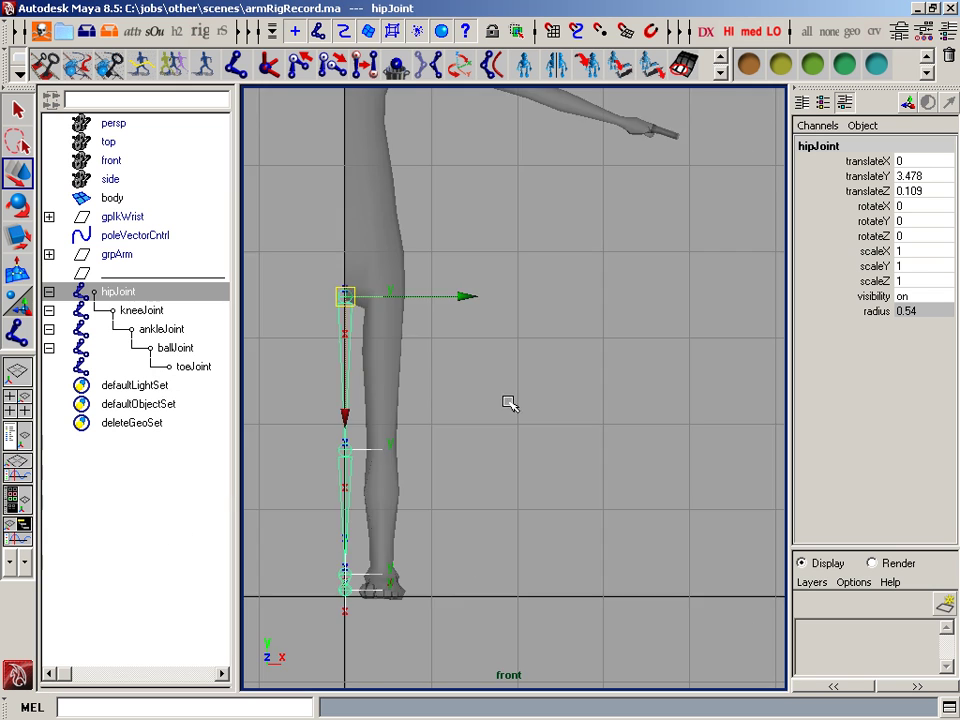
mouse_move(508, 402)
right_mouse_down("alt")
mouse_move(572, 435)
mouse_move(504, 418)
right_mouse_up("alt")
left_click_drag(489, 309, 493, 266)
key("space")
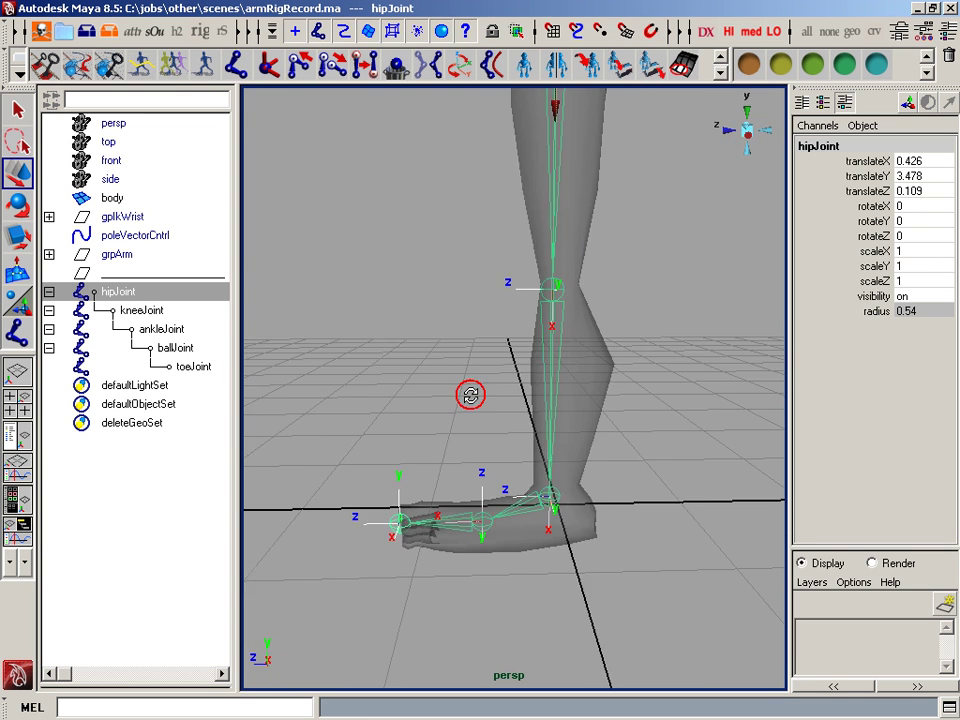
Hide the body mesh so only the leg joints remain in the perspective view.
left_click_drag(471, 395, 538, 386, "alt")
left_click(484, 336)
left_click(538, 369)
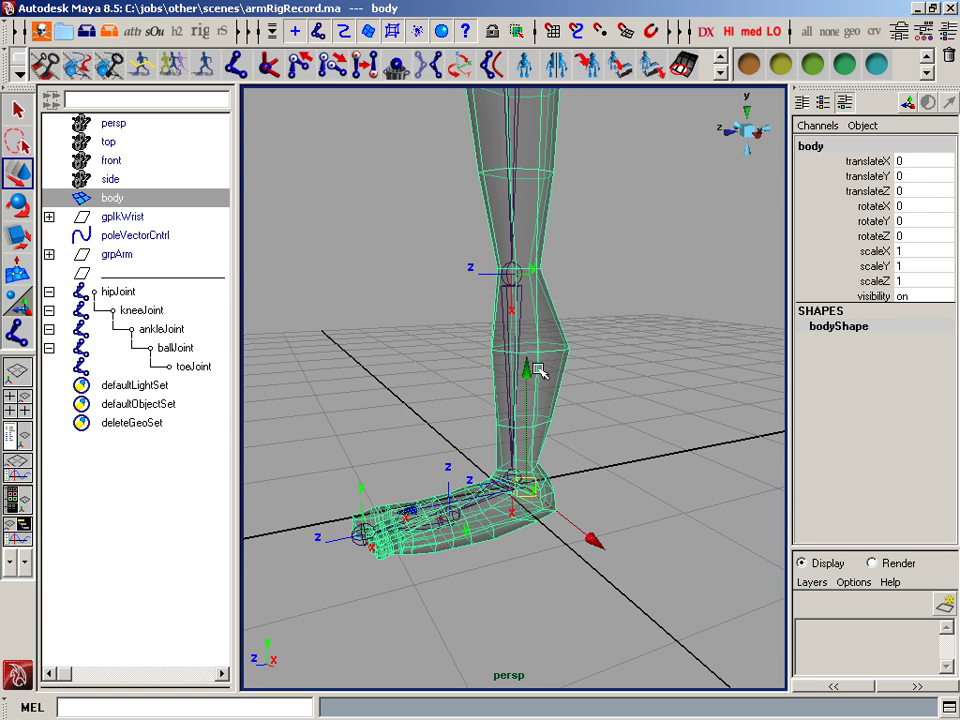
key("ctrl+h")
middle_click_drag(526, 331, 492, 420, "alt")
Select the whole leg joint hierarchy and toggle off its local rotation axis display.
left_click_drag(574, 287, 412, 296)
key("space")
left_click(398, 189)
left_click_drag(398, 189, 399, 150)
left_click_drag(387, 165, 484, 166)
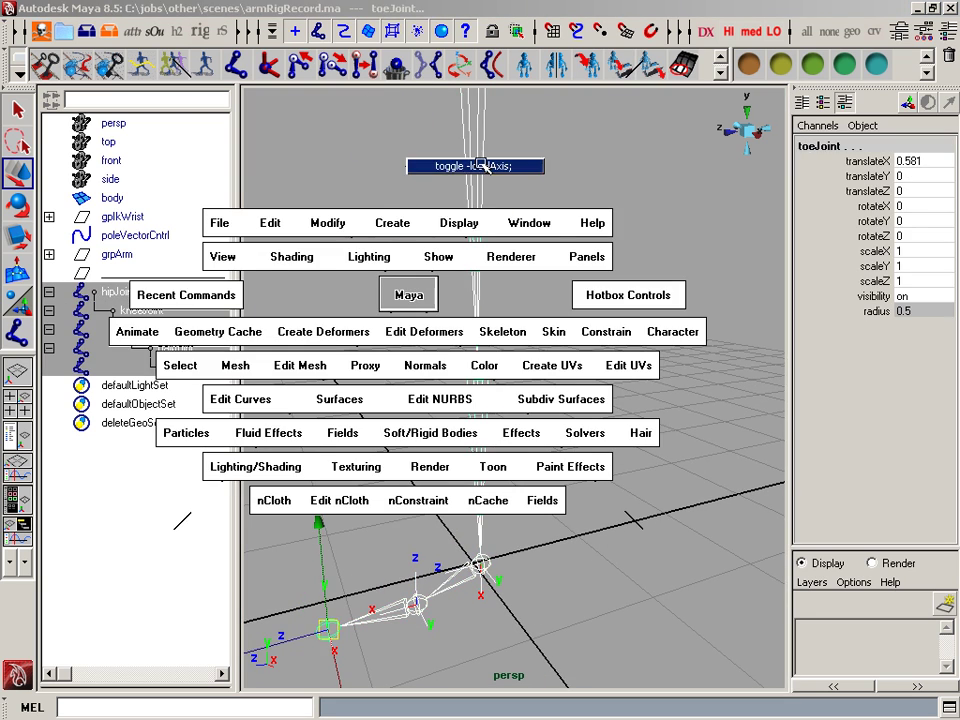
left_click(567, 300)
Bend kneeJoint backward to a rotateY of about 28 and set that pose as its preferred angle.
left_click_drag(567, 366, 510, 440, "alt")
left_click(510, 440)
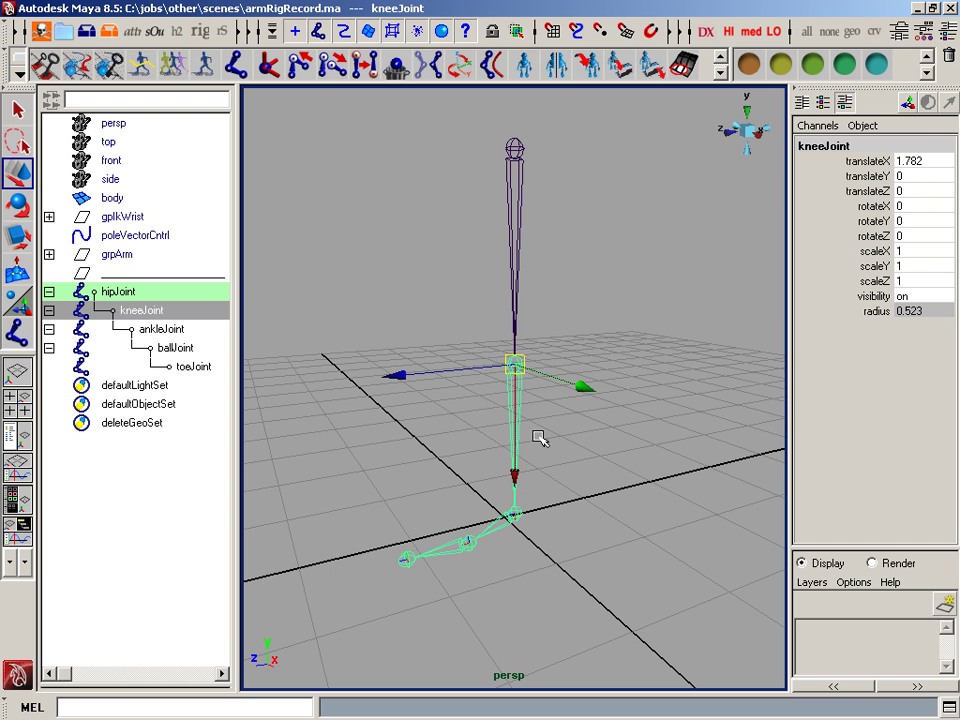
key("e")
left_click_drag(423, 210, 574, 392)
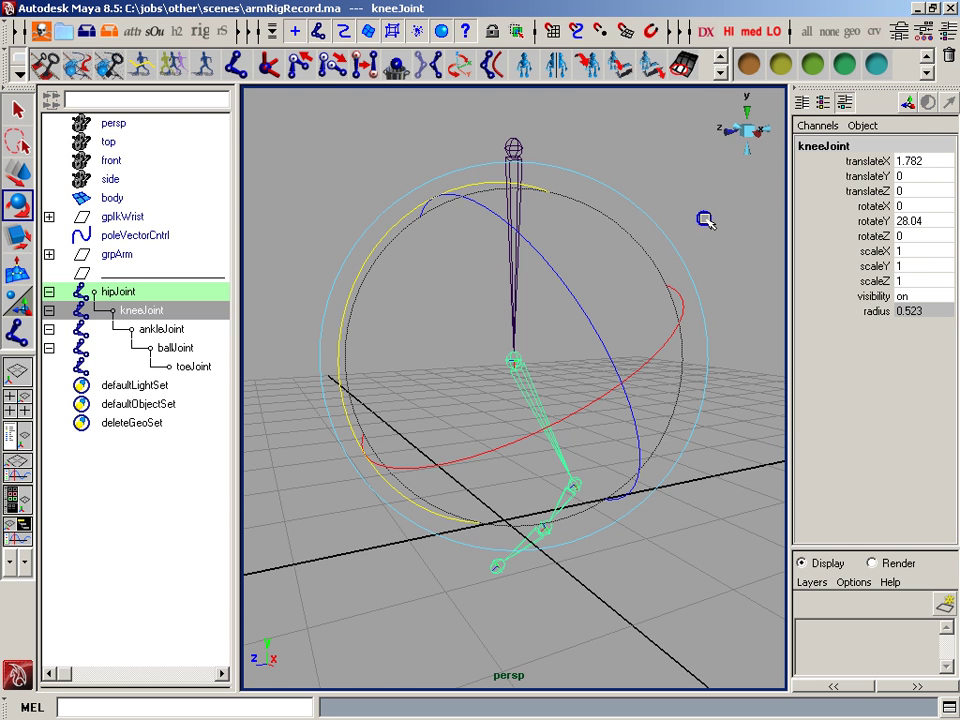
right_click_drag(704, 222, 703, 165)
Set the rotateY of kneeJoint to 0 to straighten the leg, and deselect it.
left_click(905, 220)
type("0")
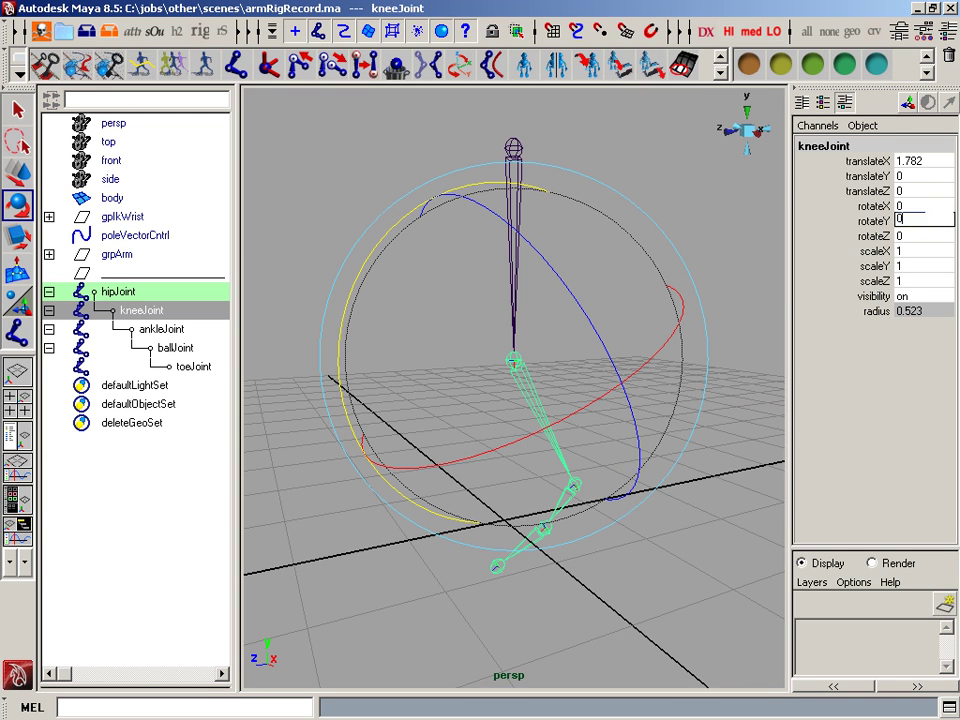
key("Return")
left_click(648, 506)
scroll(640, 508, "up", 3)
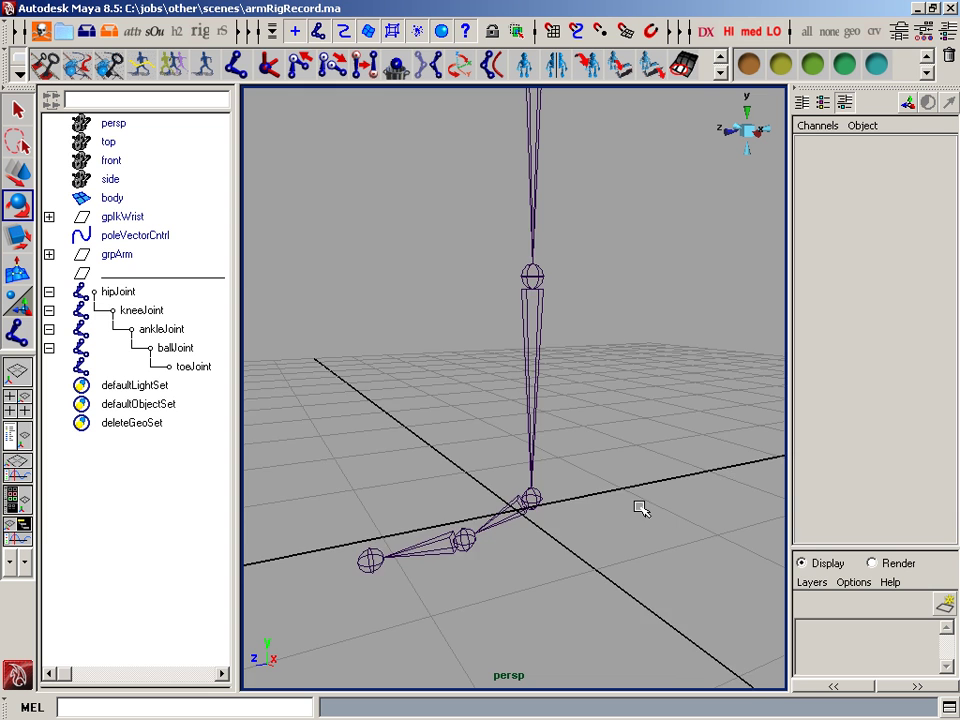
Create an IK handle with the ikRPsolver from hipJoint to ankleJoint and restore the channel box.
left_click_drag(640, 508, 531, 360, "alt")
key("space")
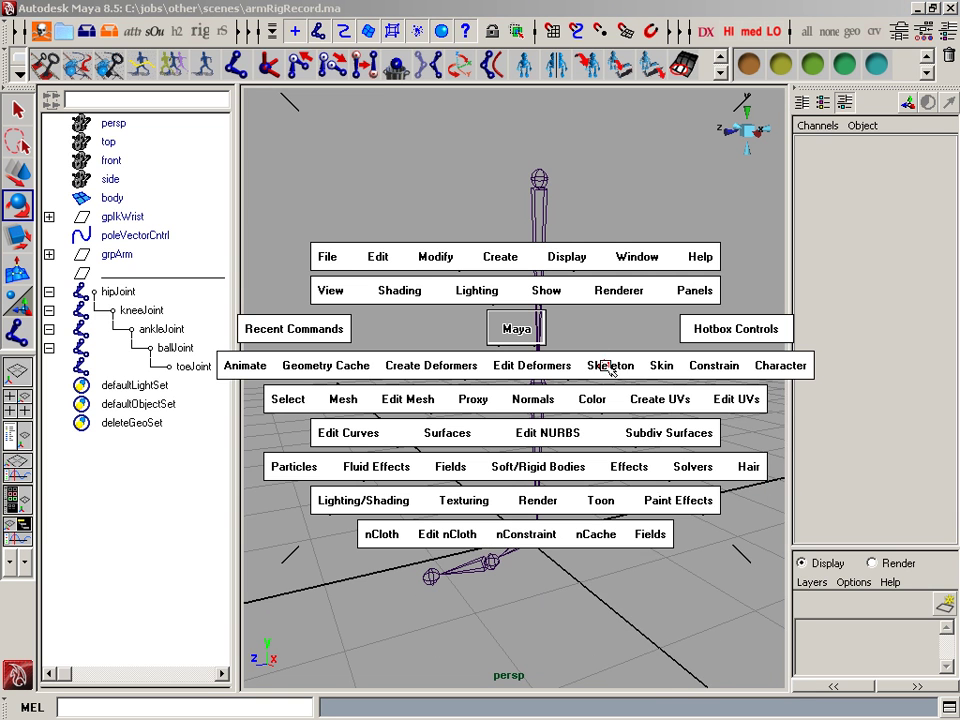
left_click_drag(609, 368, 768, 398)
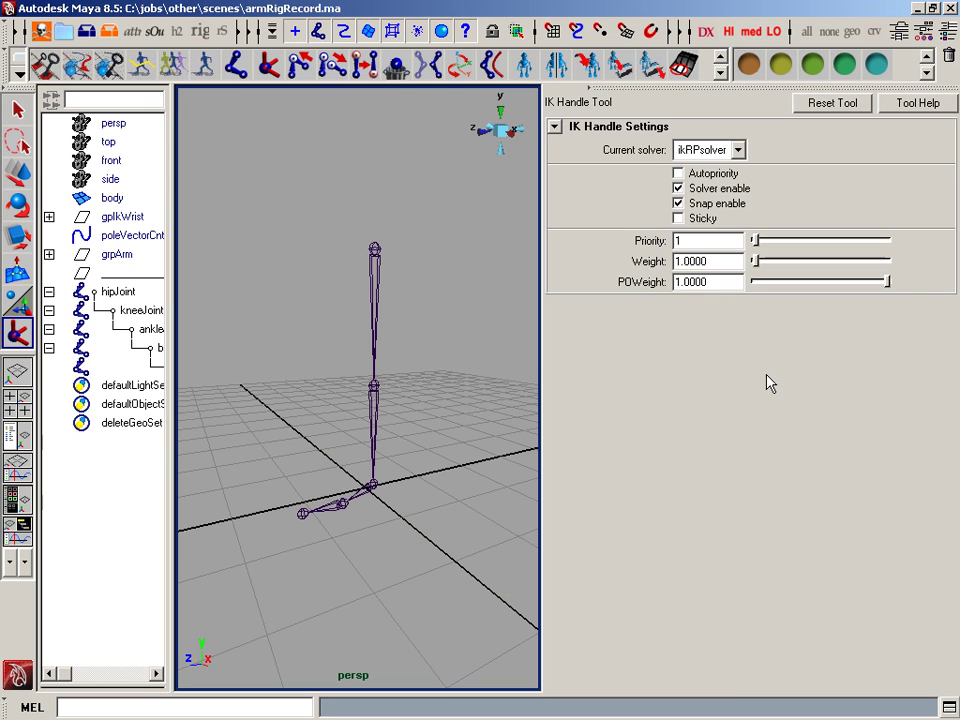
middle_click_drag(393, 266, 405, 272, "alt")
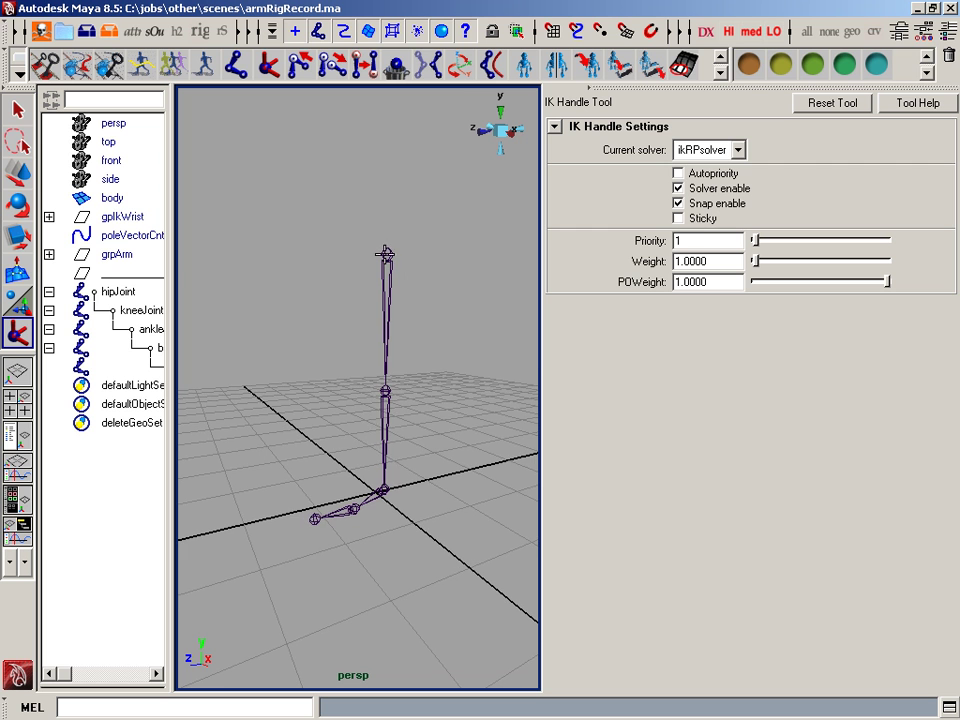
left_click(386, 252)
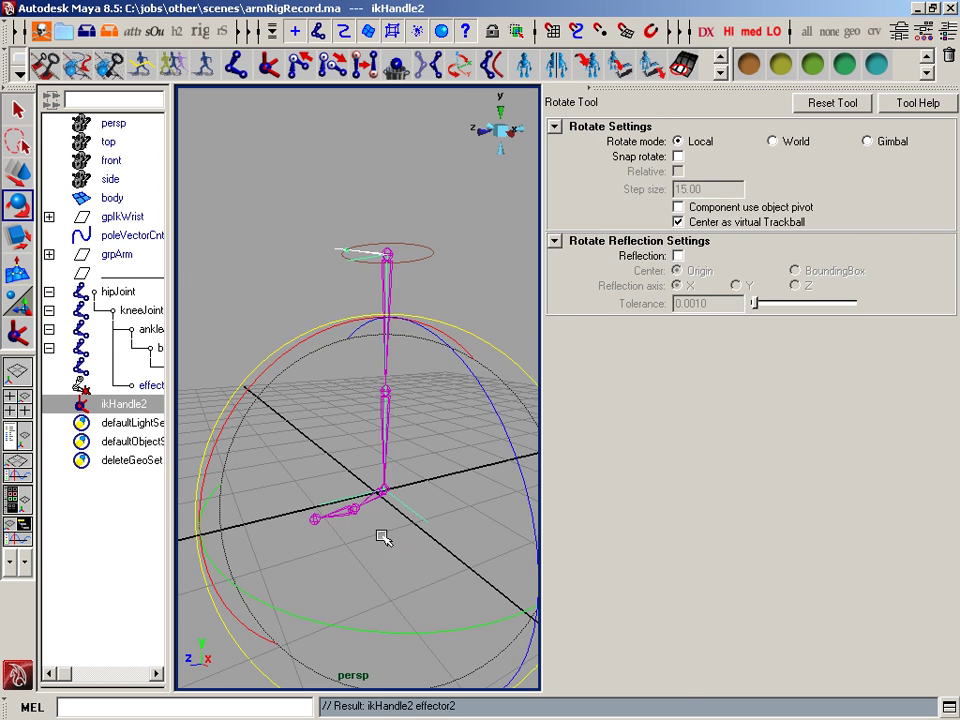
right_click_drag(383, 537, 471, 511, "alt")
key("space")
left_click_drag(467, 470, 584, 498)
Create an ikRPsolver IK handle from ankleJoint to ballJoint.
middle_click_drag(564, 521, 535, 380, "alt")
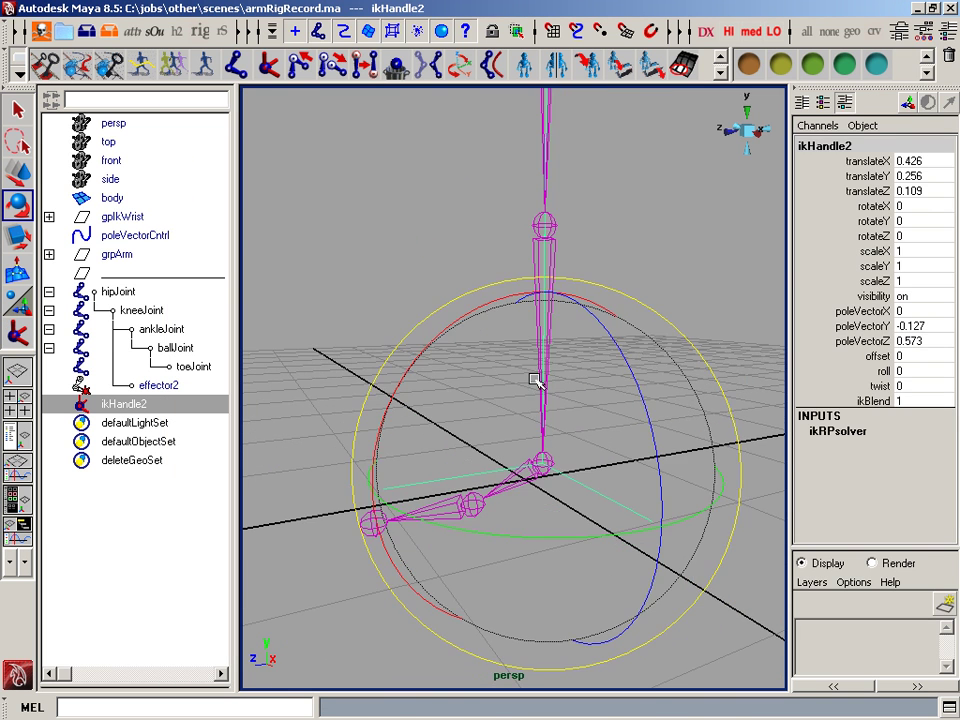
key("y")
right_click_drag(570, 448, 649, 429, "alt")
middle_click_drag(549, 442, 641, 400, "alt")
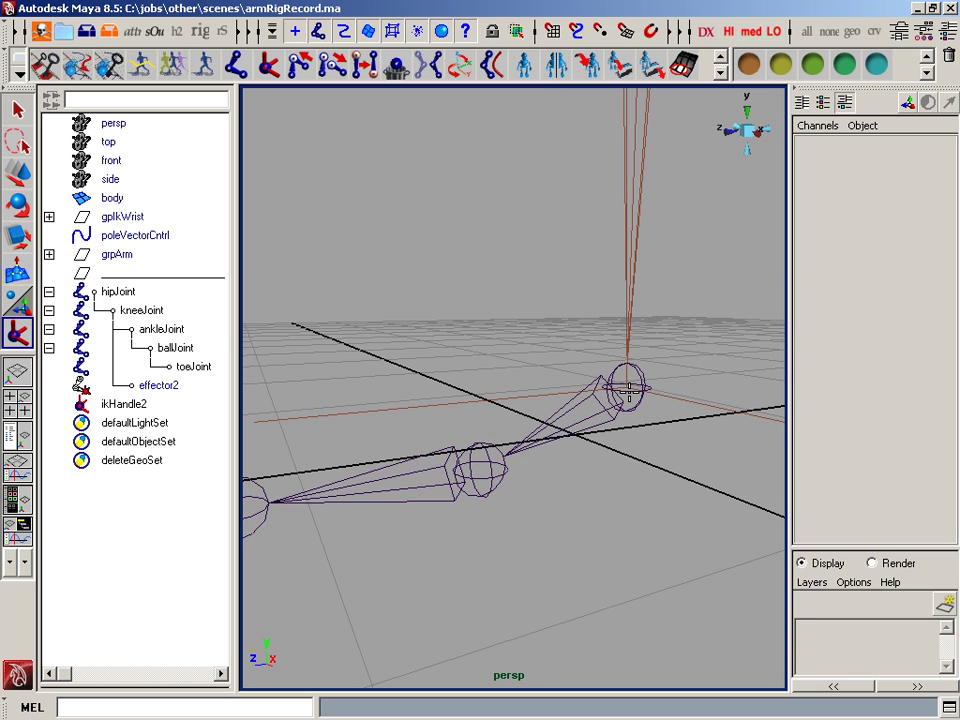
left_click(456, 482)
left_click(483, 476)
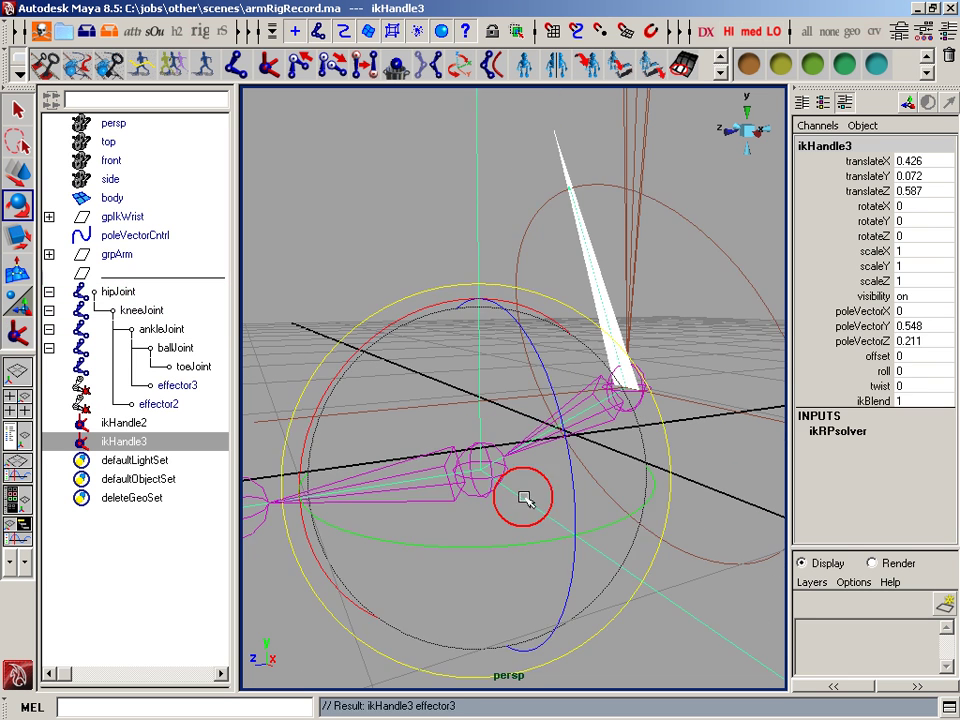
Create another IK handle from ballJoint to toeJoint and clear the selection.
middle_click_drag(525, 499, 553, 476, "alt")
key("y")
right_click_drag(552, 476, 413, 461, "alt")
left_click(567, 433)
left_click(316, 459)
middle_click_drag(413, 461, 398, 497, "alt")
left_click(657, 498)
left_click_drag(657, 500, 563, 578, "alt")
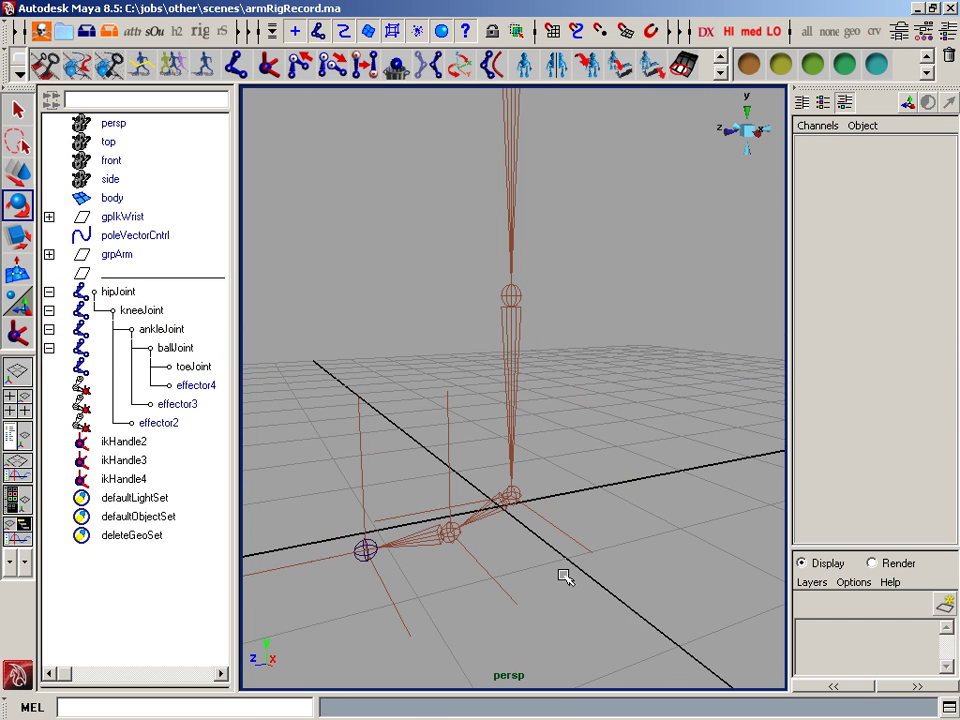
Select ikHandle2 at the ankle and ikHandle3 at the ball, and group them together.
left_click(598, 571)
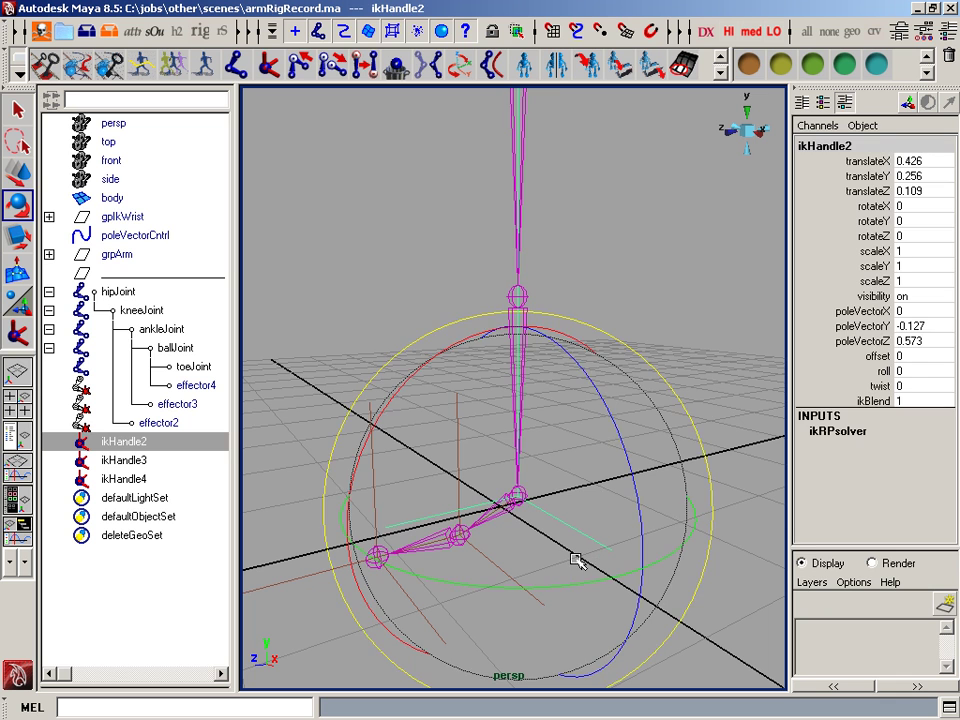
key("q")
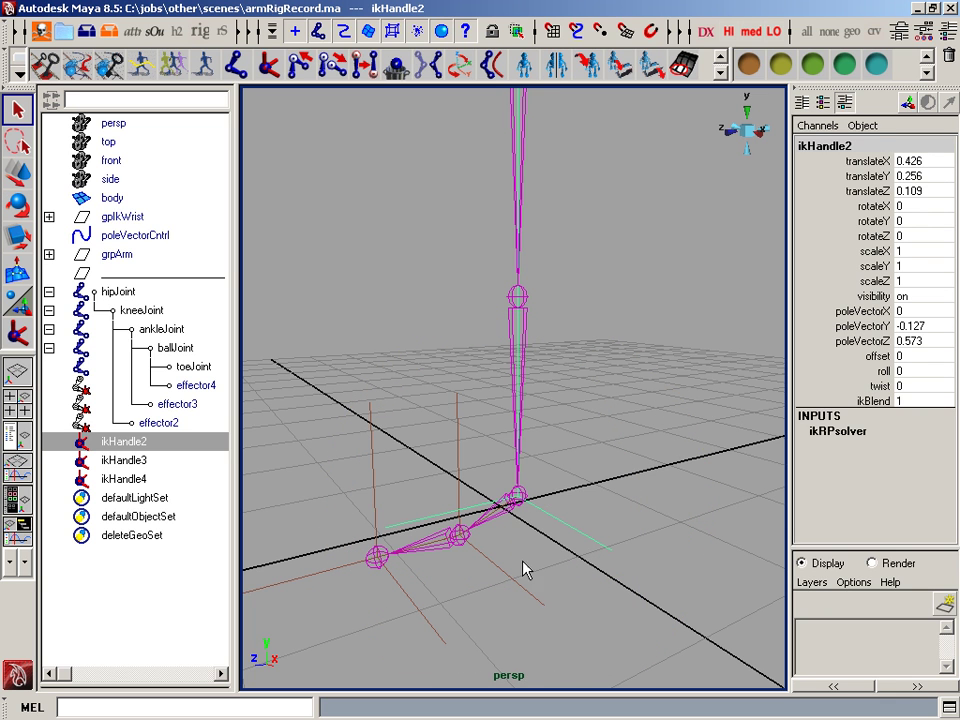
left_click(418, 540, "shift")
key("ctrl+g")
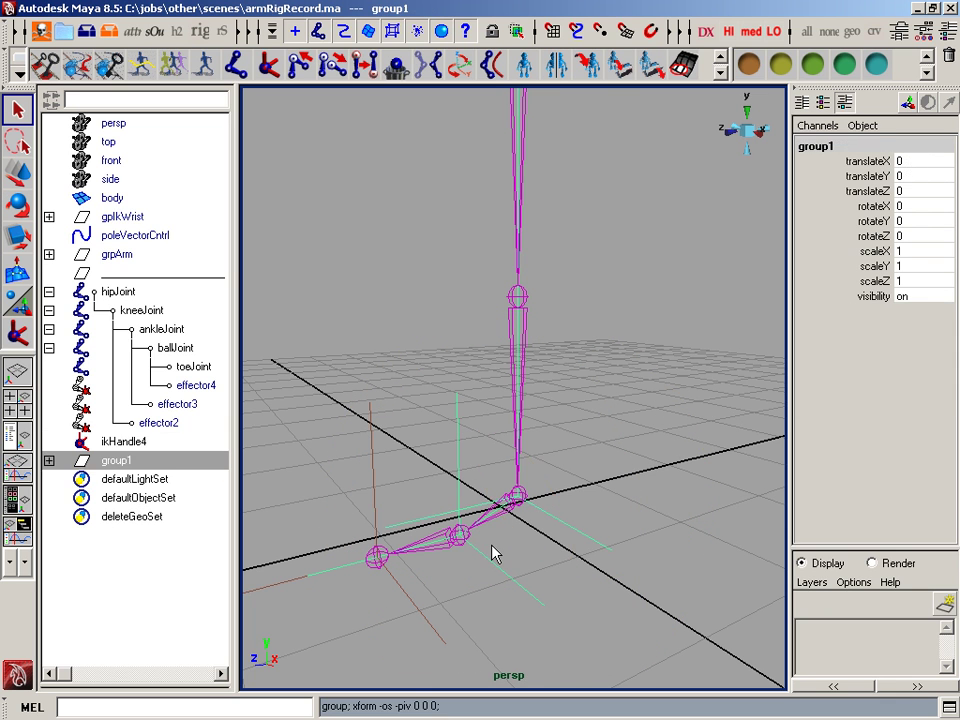
Snap the pivot of the group holding ikHandle2 and ikHandle3 to the ball joint.
mouse_move(516, 540)
left_mouse_down("alt")
mouse_move(531, 579)
mouse_move(501, 546)
left_mouse_up("alt")
right_click_drag(501, 546, 571, 552, "alt")
key("w")
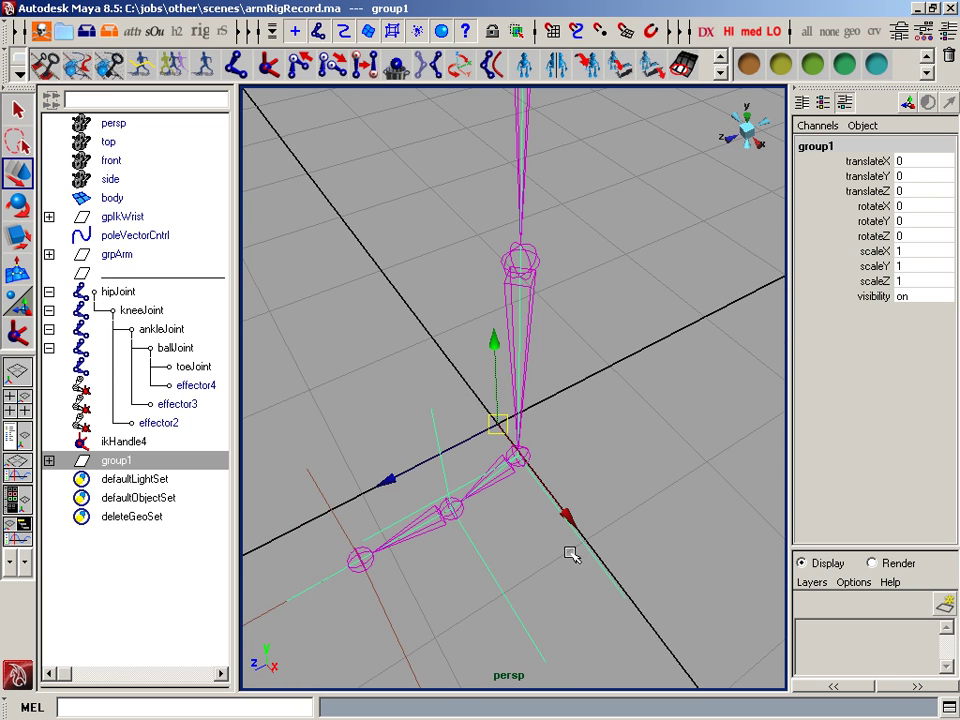
middle_click_drag(571, 552, 568, 545, "alt")
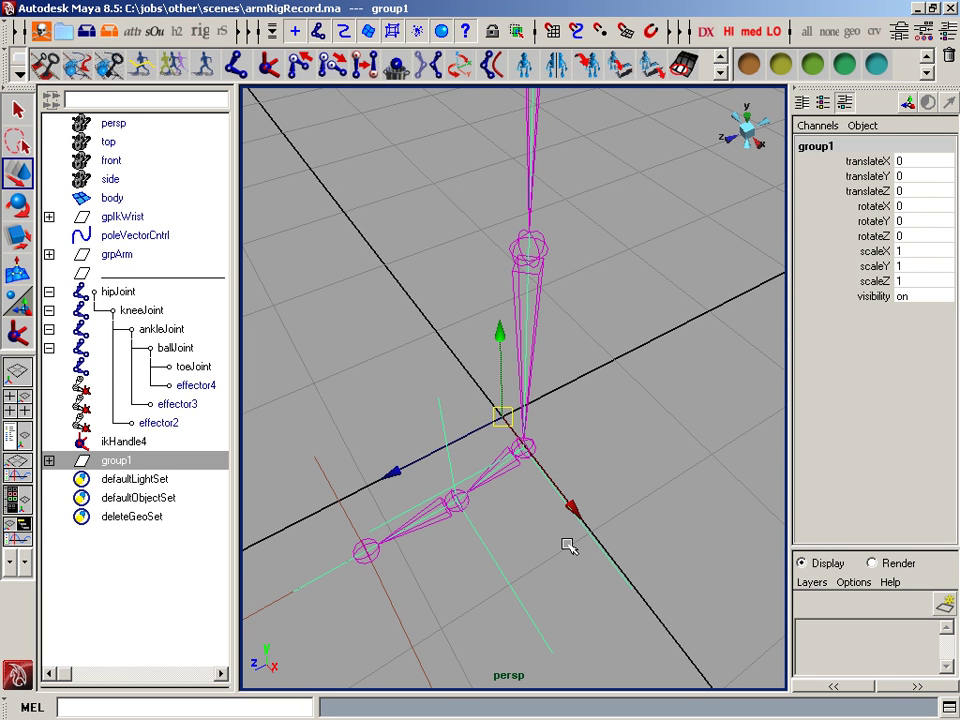
key("Insert")
key("v")
middle_click_drag(503, 508, 488, 521)
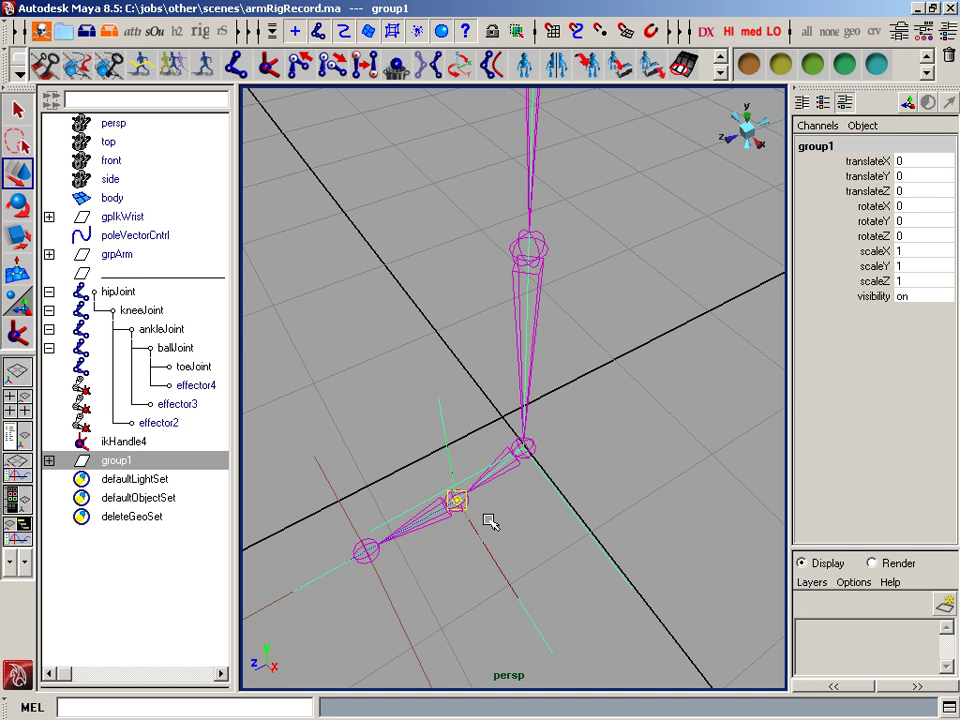
Rename the ankle and ball IK handle group as ballRollCntrl.
left_click_drag(493, 546, 514, 500, "alt")
double_click(147, 464)
type("ba")
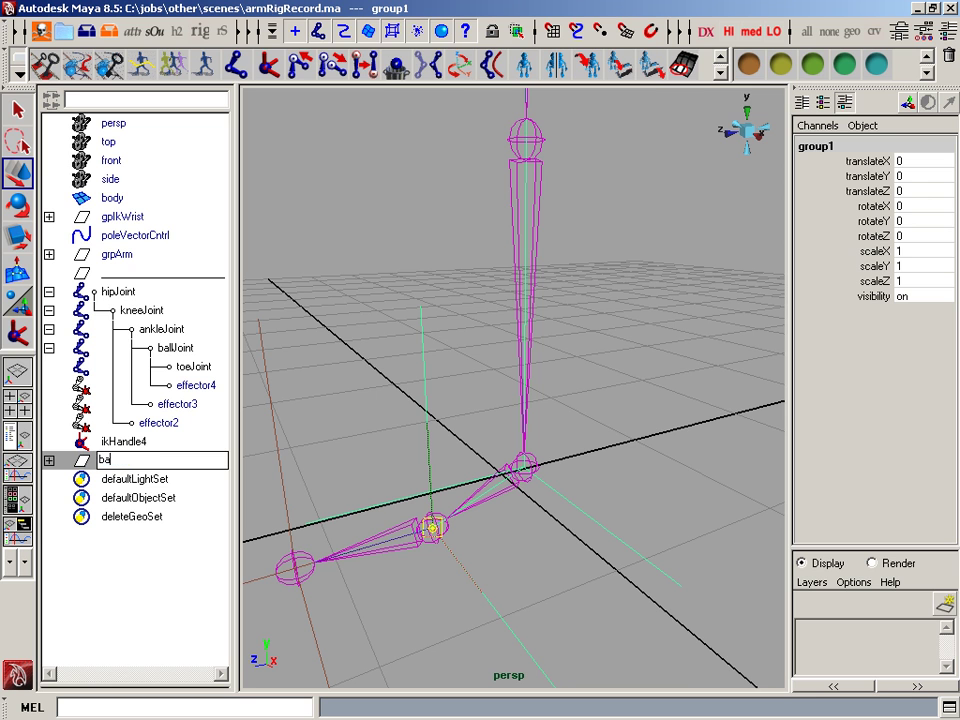
type("llRollCntrl")
key("Return")
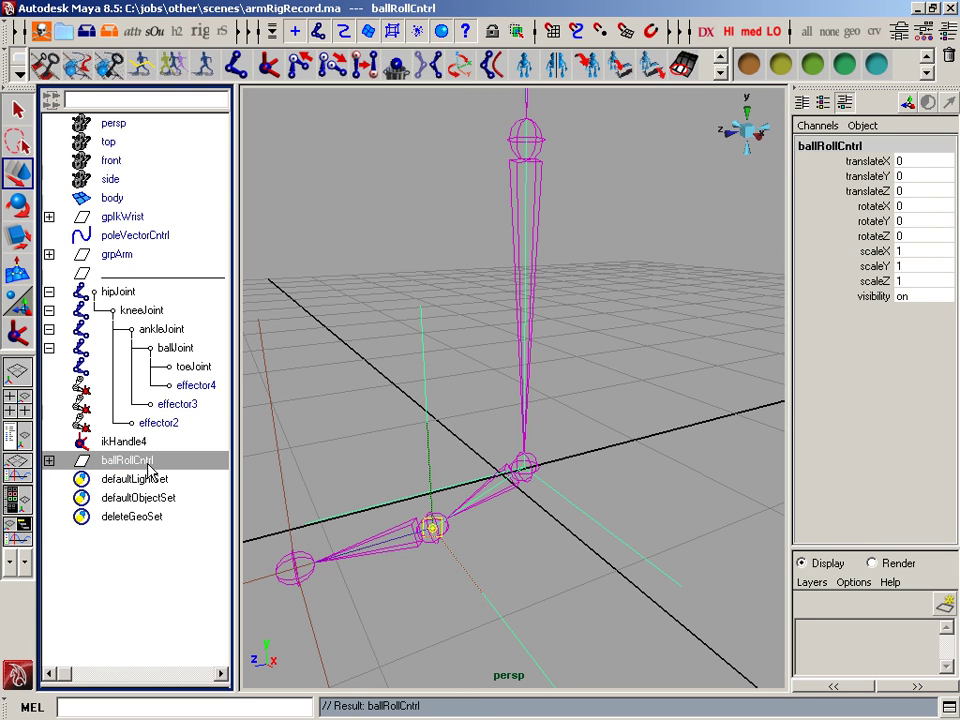
left_click_drag(342, 440, 421, 450, "alt")
key("Delete")
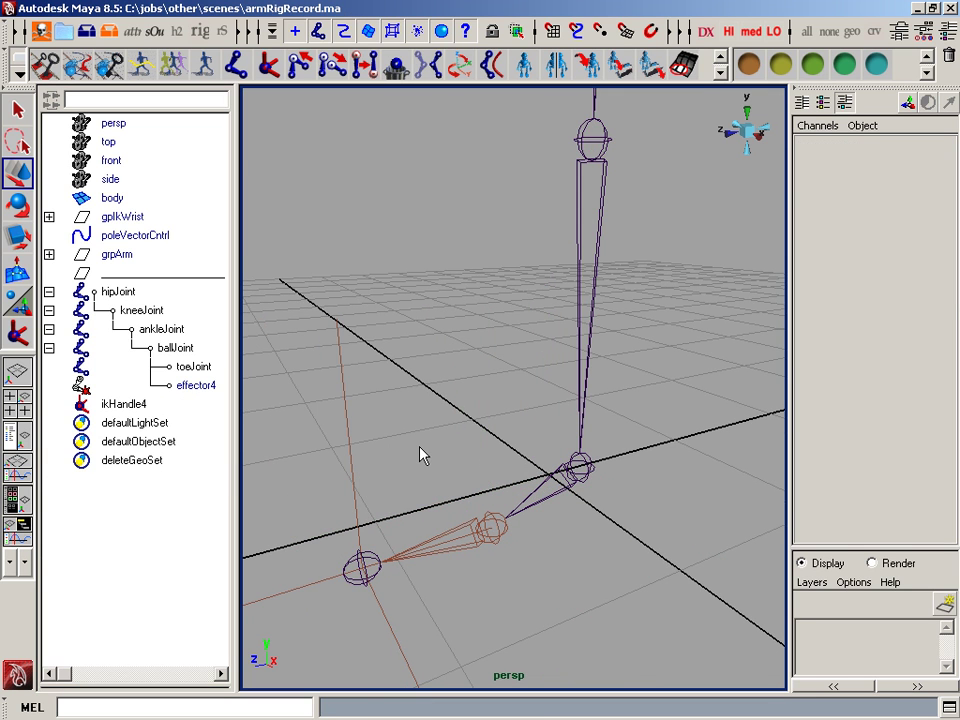
key("ctrl+z")
Test-rotate ballRollCntrl about its X axis around the ball joint and undo the rotations.
key("e")
left_click_drag(433, 433, 469, 394, "alt")
key("ctrl+z")
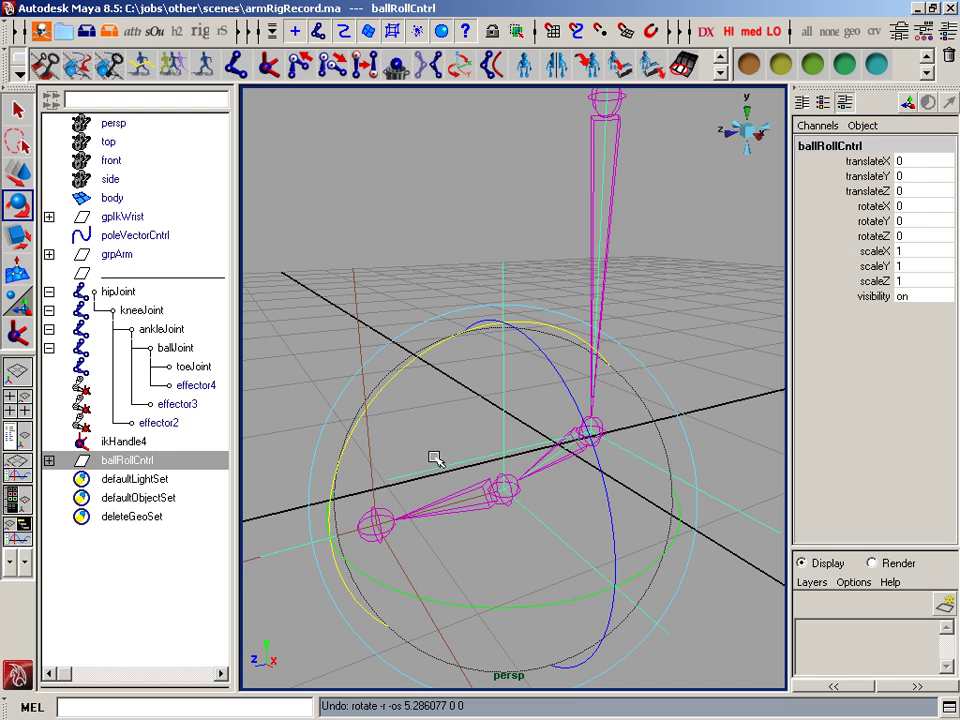
left_click_drag(402, 367, 455, 360)
key("ctrl+z")
key("ctrl+z")
key("ctrl+z")
key("ctrl+z")
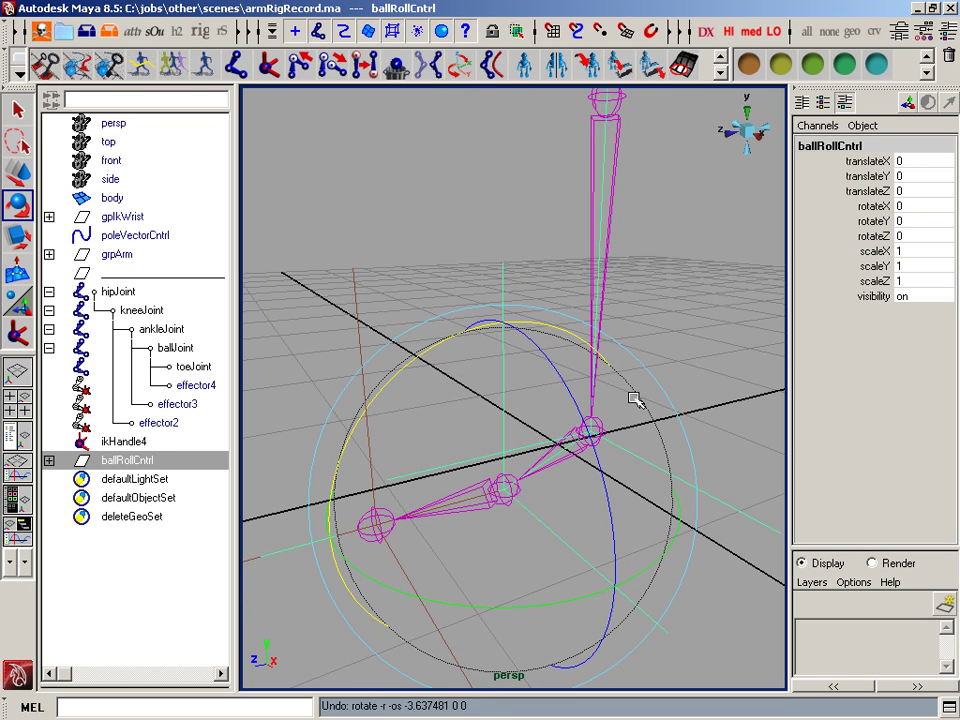
Select ikHandle4 at the toe and put it in its own group.
left_click_drag(311, 376, 412, 343)
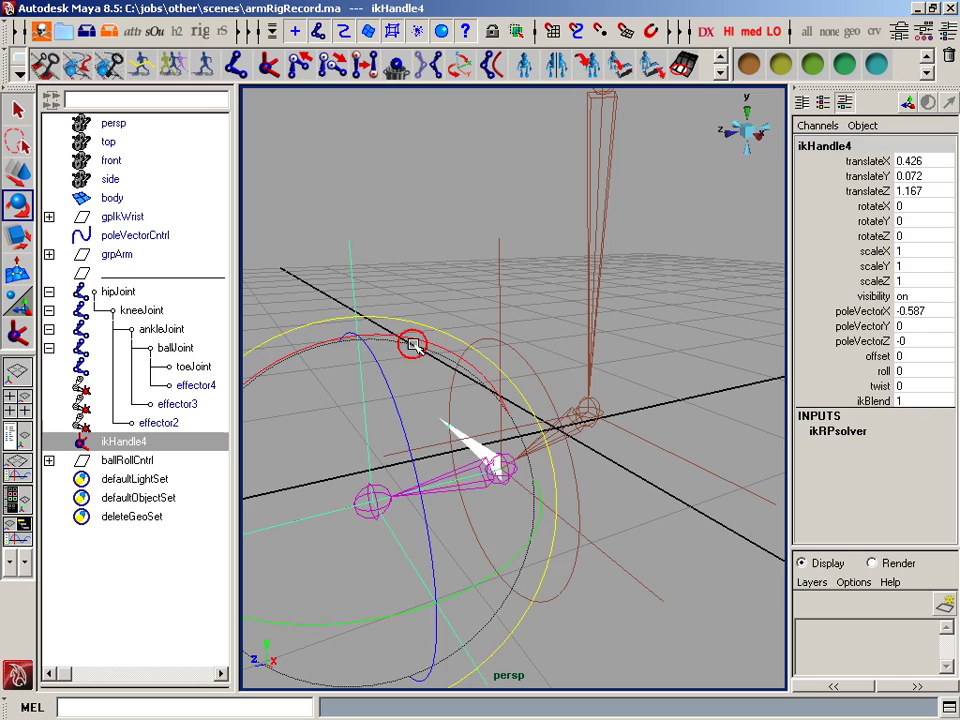
left_click_drag(417, 476, 460, 470, "alt")
key("ctrl+g")
Snap the pivot of ikHandle4's group to the ball joint and leave pivot editing.
left_click_drag(531, 449, 454, 508, "alt")
key("w")
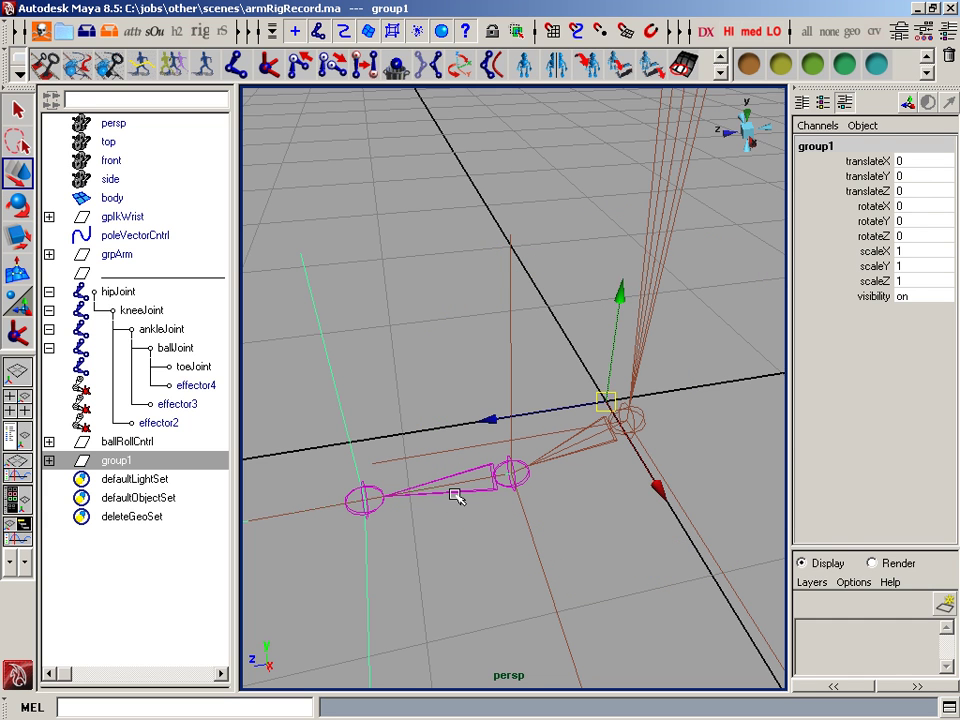
key("Insert")
key("v")
middle_click_drag(497, 554, 529, 521)
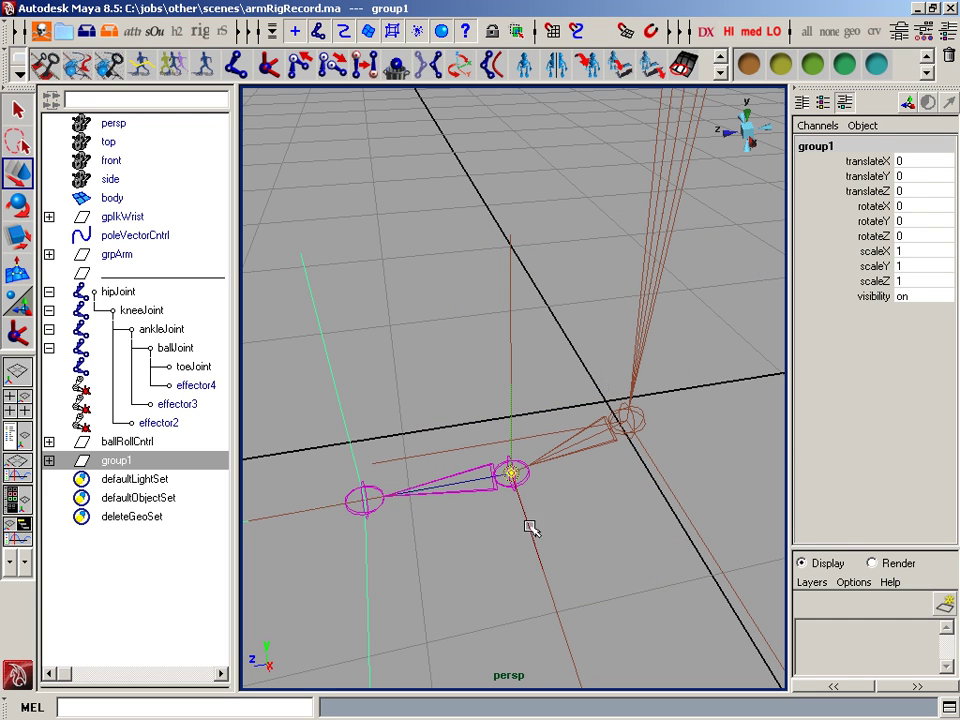
left_click_drag(603, 521, 553, 433, "alt")
key("Insert")
Test-rotate the toe handle's group around the ball joint and undo the rotations.
key("e")
left_click_drag(457, 322, 446, 398)
key("z")
left_click_drag(495, 508, 411, 457)
key("ctrl+z")
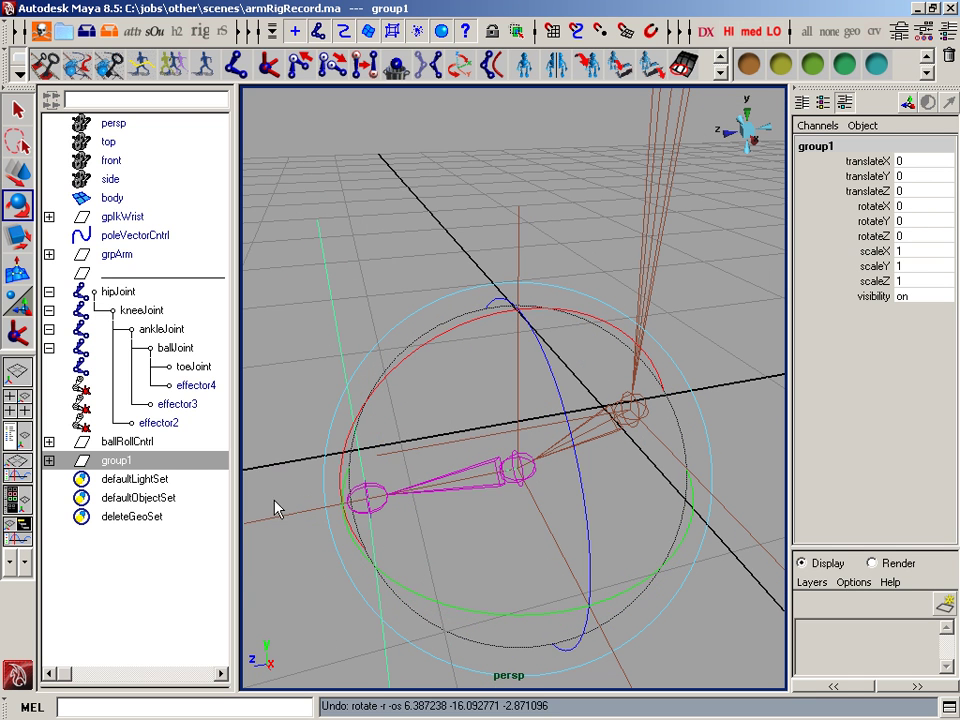
Rename the group containing ikHandle4 as toeCntrl.
double_click(190, 460)
type("toeC")
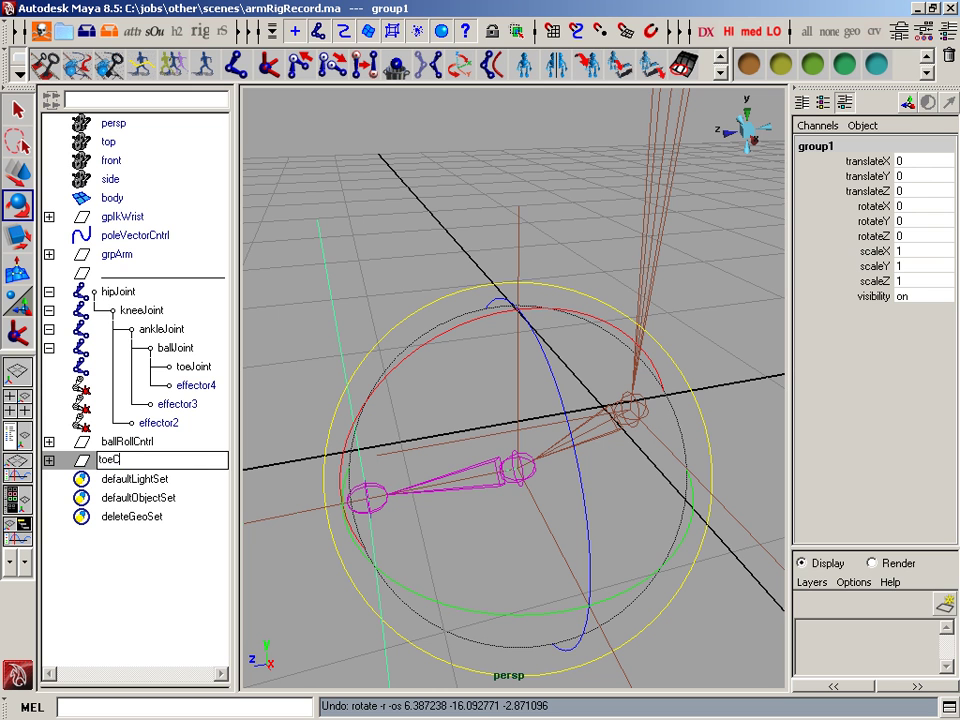
type("ntrl")
key("Return")
Select ballRollCntrl and toeCntrl and group them together.
left_click_drag(372, 302, 388, 253, "alt")
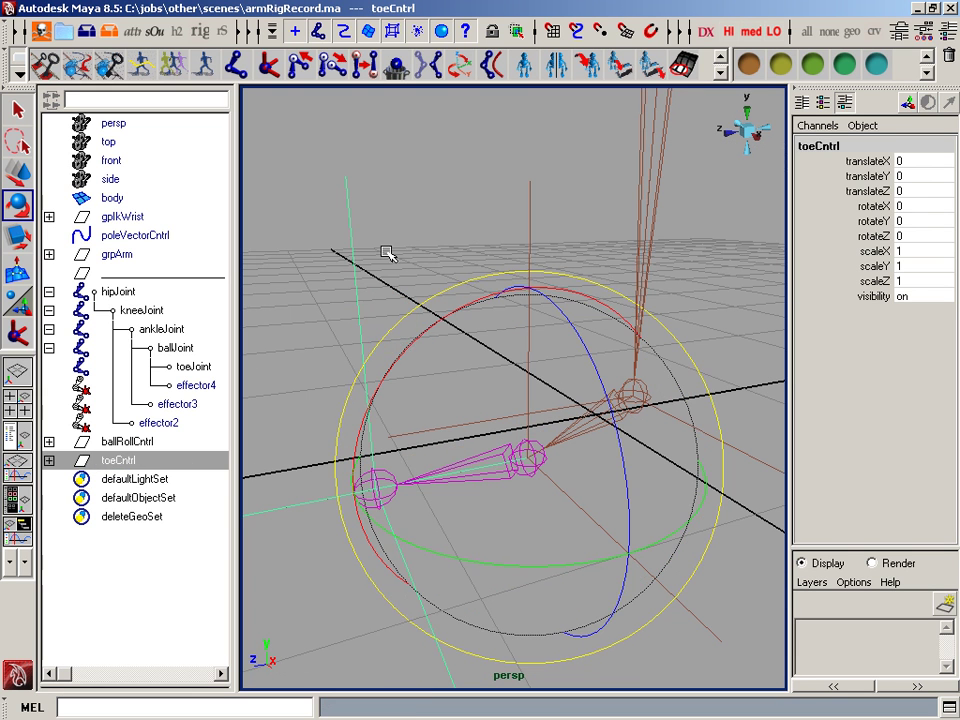
left_click(293, 378)
left_click_drag(163, 450, 163, 465)
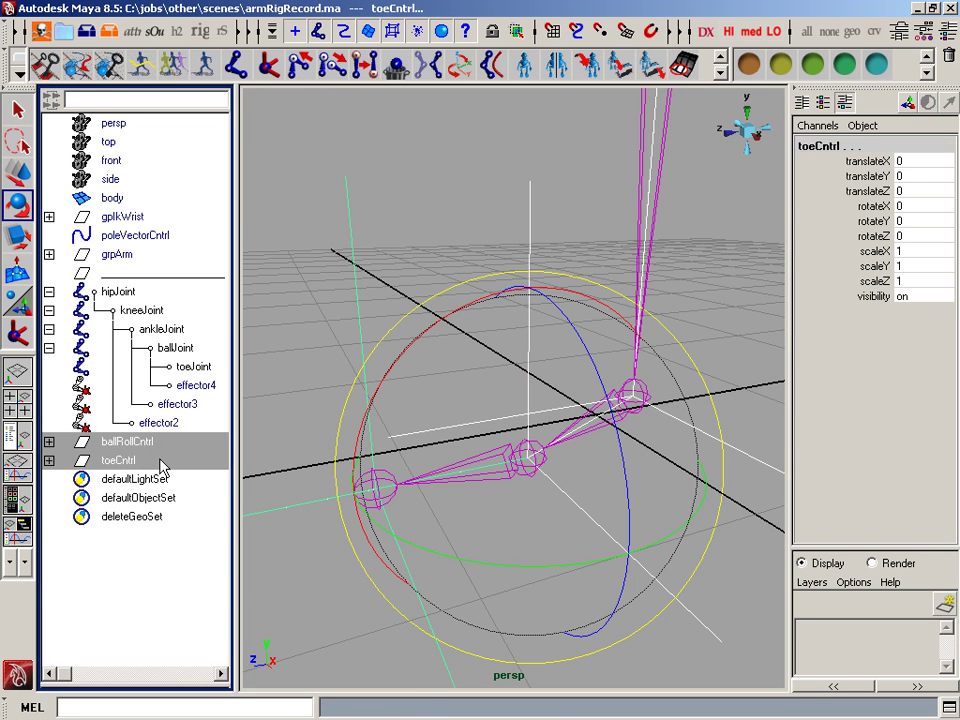
key("ctrl+g")
Expand the new parent group's hierarchy and snap its pivot to the toe joint.
left_click_drag(606, 485, 612, 510, "alt")
key("w")
middle_click_drag(604, 495, 583, 470, "alt")
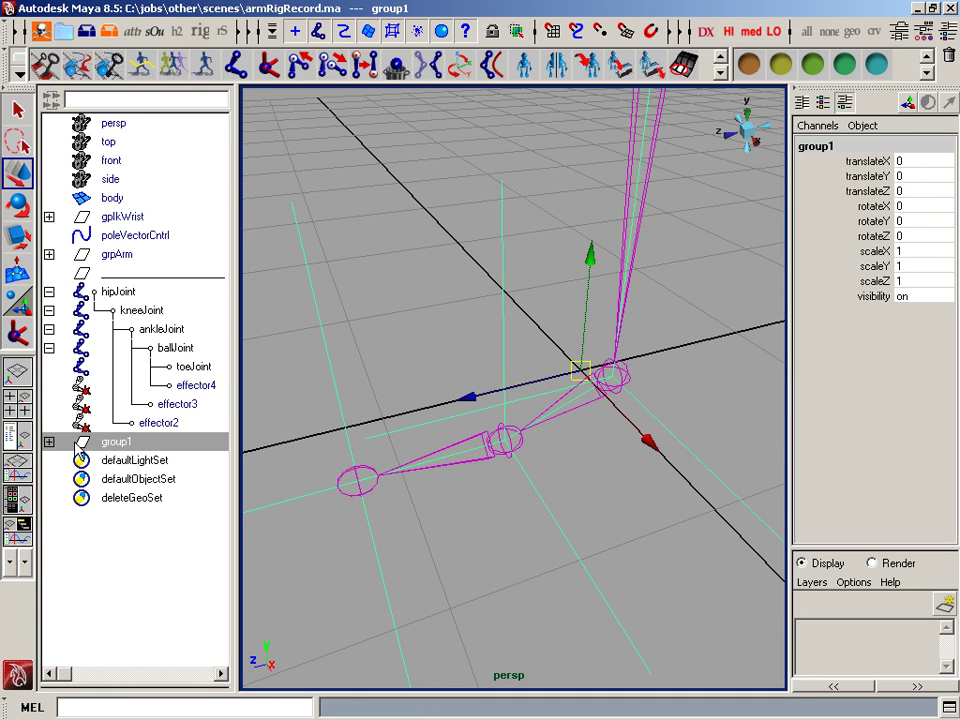
left_click(48, 441)
left_click_drag(585, 505, 572, 517, "alt")
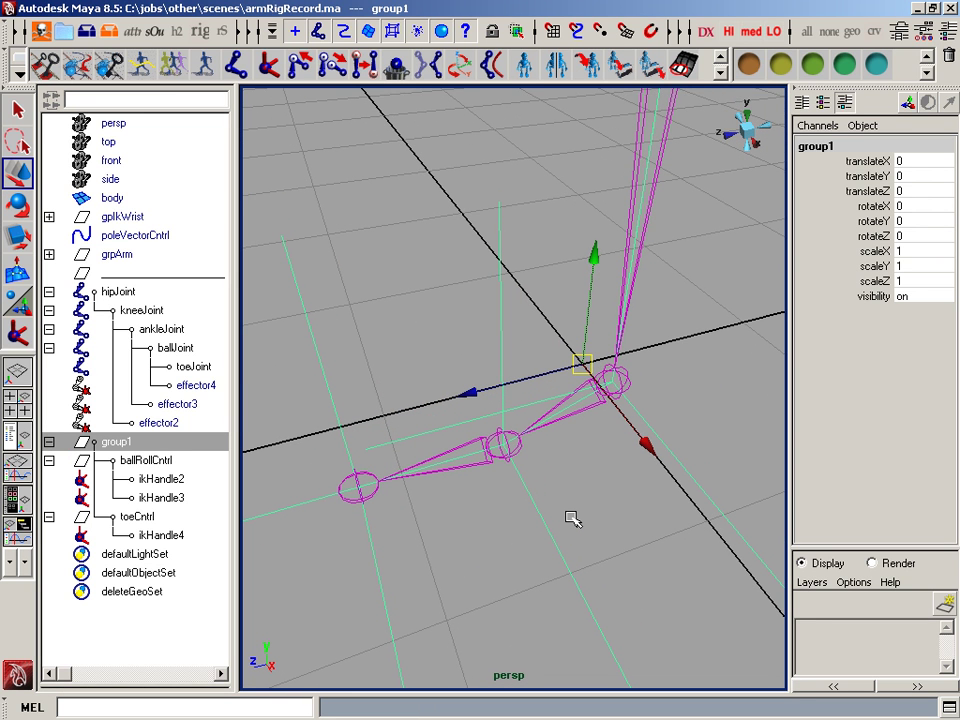
key("Insert")
key("v")
mouse_move(380, 488)
middle_mouse_down()
mouse_move(369, 488)
mouse_move(378, 487)
middle_mouse_up()
Switch to the side view and unhide the body mesh around the foot.
key("space")
left_click_drag(527, 486, 584, 477)
middle_click_drag(549, 501, 502, 469, "alt")
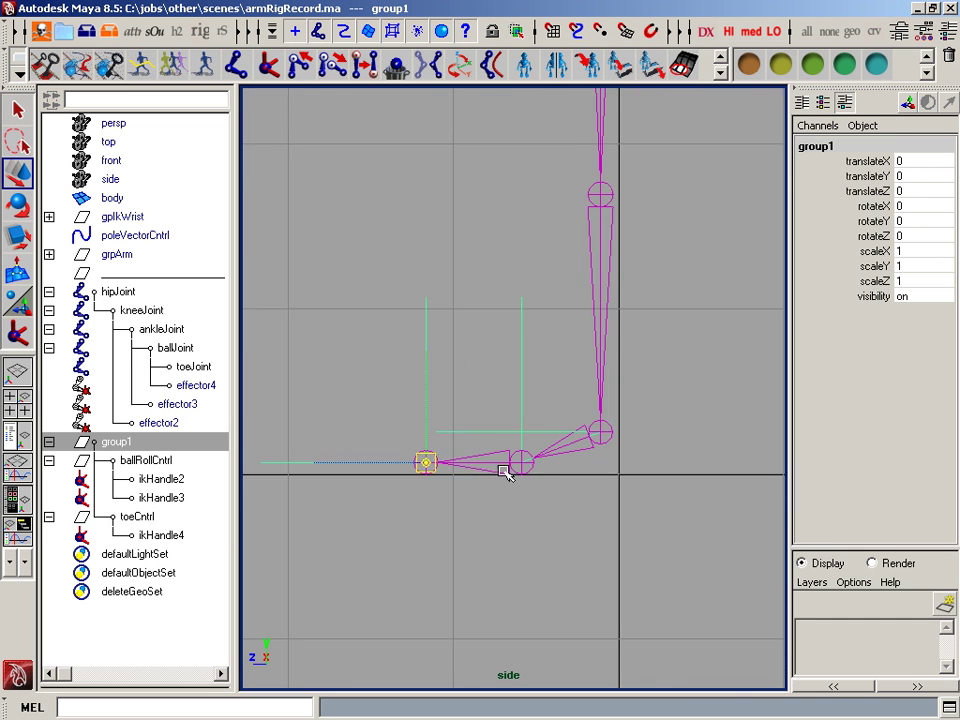
right_click_drag(502, 469, 533, 495, "alt")
left_click(135, 199)
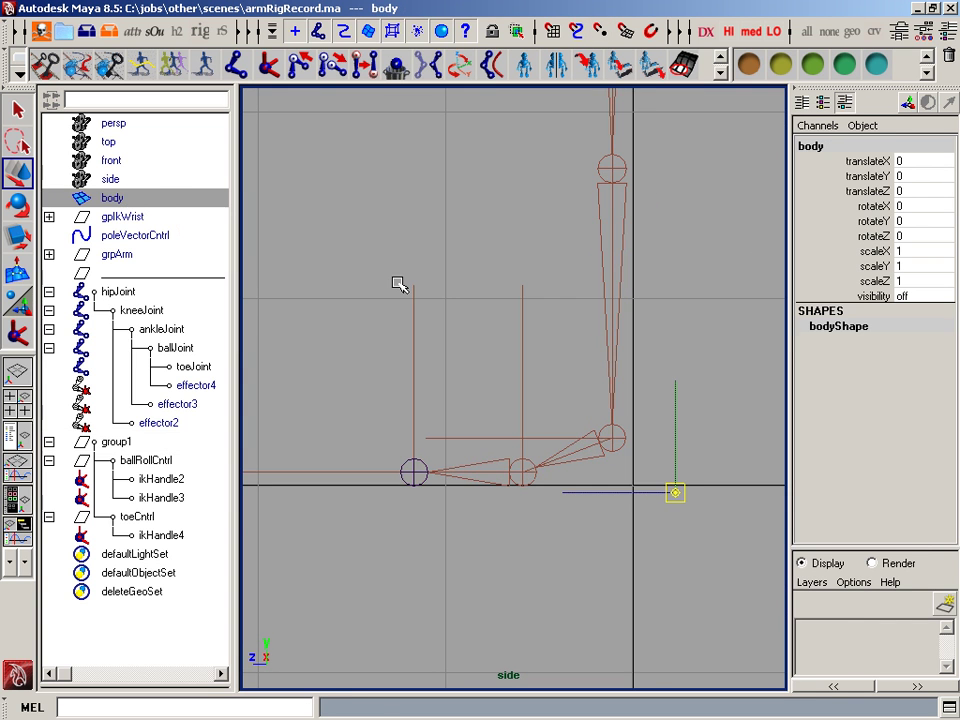
key("shift+h")
middle_click_drag(553, 405, 559, 382, "alt")
right_click_drag(559, 382, 535, 441, "alt")
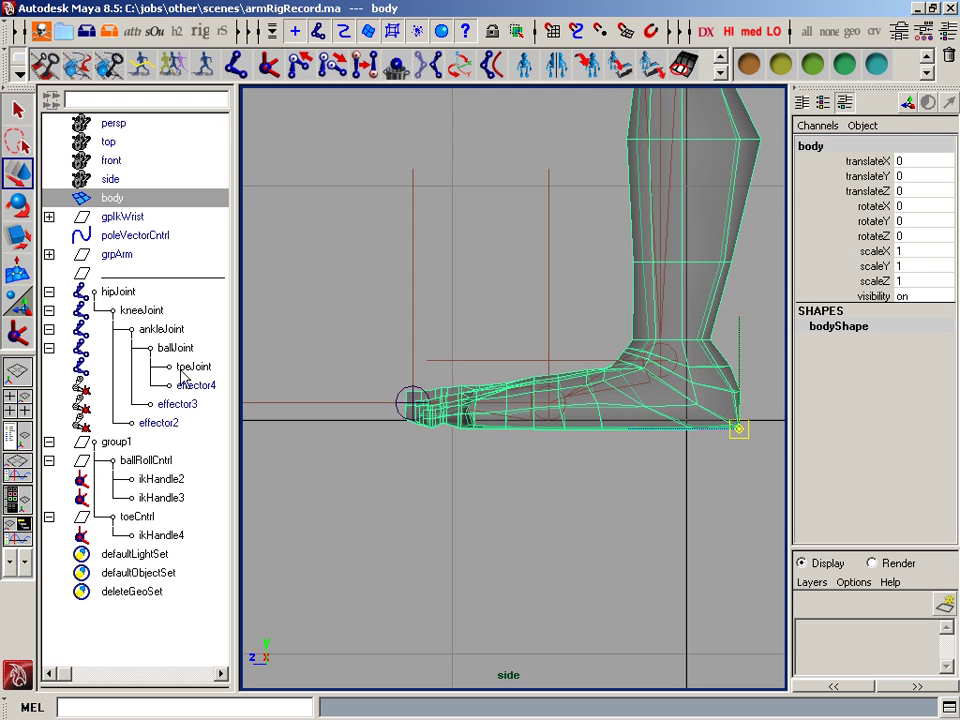
Move the pivot of group1 from the toe joint down to the underside of the toe tip.
left_click(135, 443)
scroll(530, 500, "up", 2)
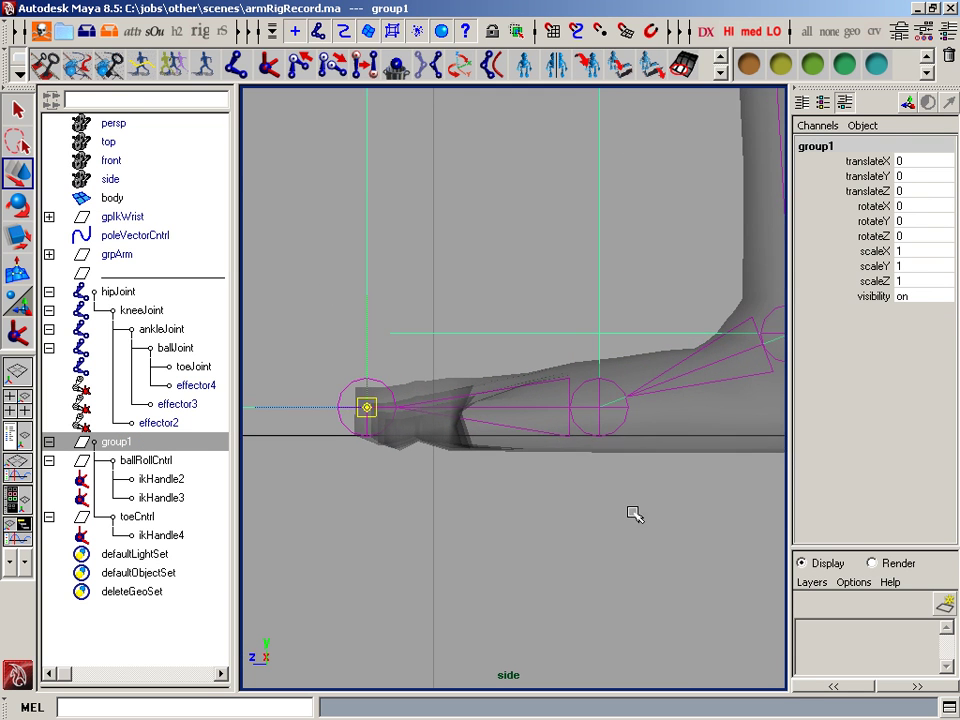
scroll(425, 452, "up", 1)
right_click_drag(324, 483, 433, 523, "alt")
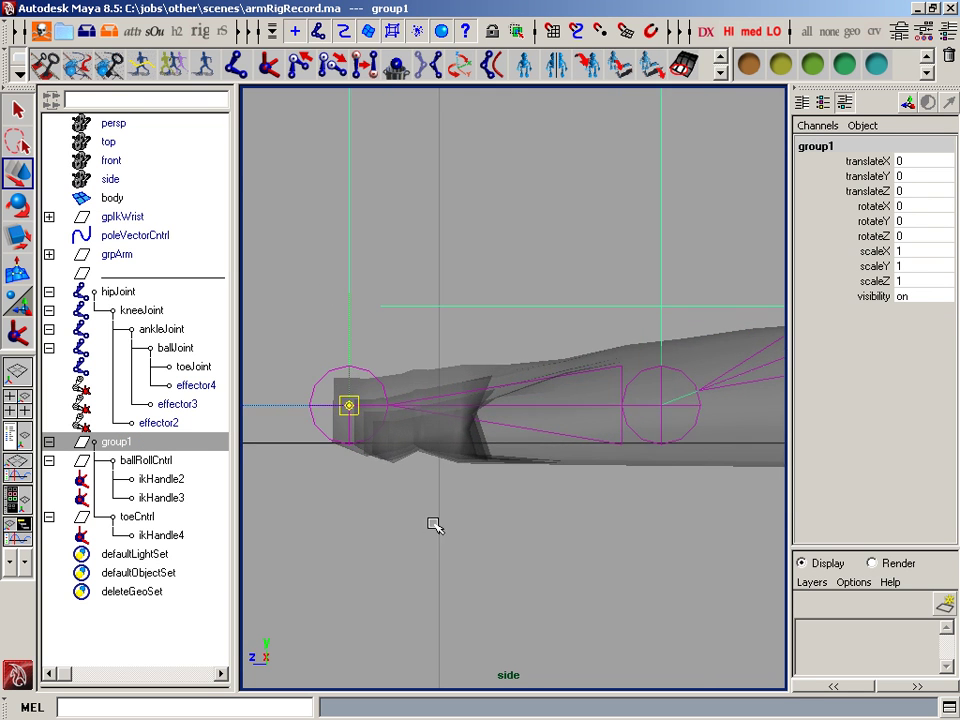
middle_click_drag(433, 523, 476, 511, "alt")
left_click_drag(392, 392, 382, 450)
scroll(559, 469, "down", 5)
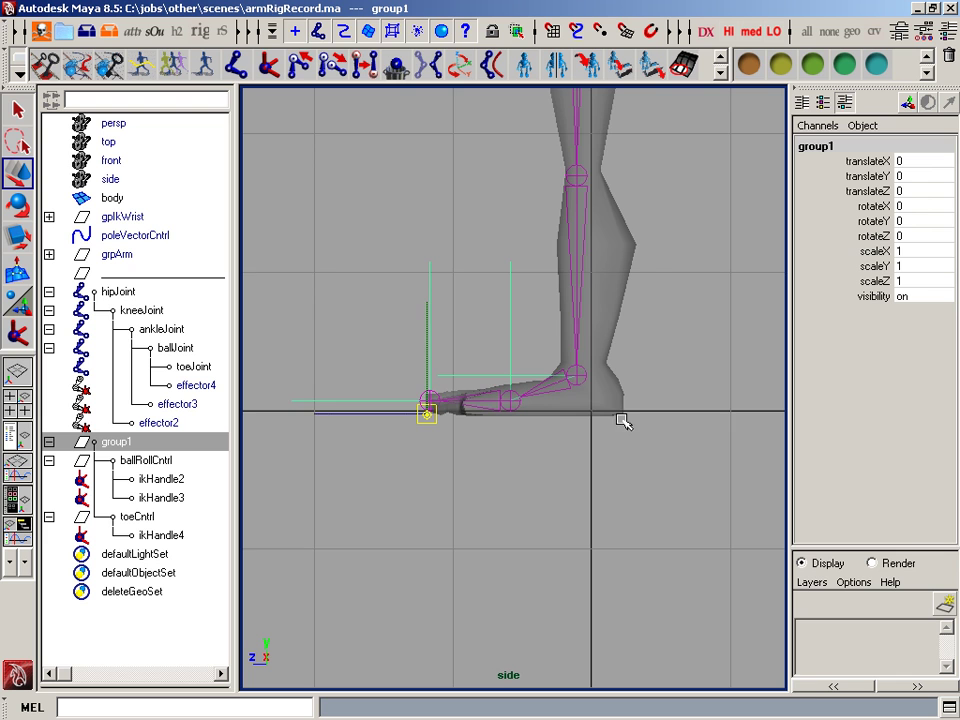
Test-rotate group1 around its toe-tip pivot in the side view and undo the rotation.
middle_click_drag(599, 444, 649, 488, "alt")
right_click_drag(545, 465, 660, 467, "alt")
middle_click_drag(655, 470, 571, 388, "alt")
middle_click_drag(494, 427, 522, 431, "alt")
middle_click_drag(648, 419, 596, 447, "alt")
right_click_drag(596, 447, 669, 449, "alt")
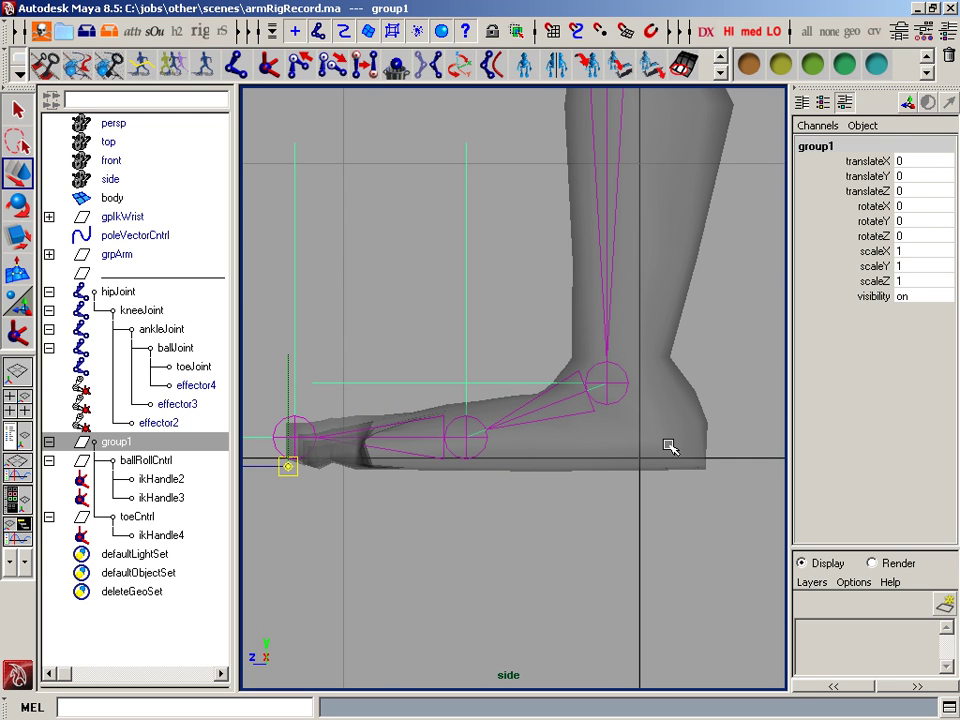
key("e")
middle_click_drag(414, 373, 466, 373, "alt")
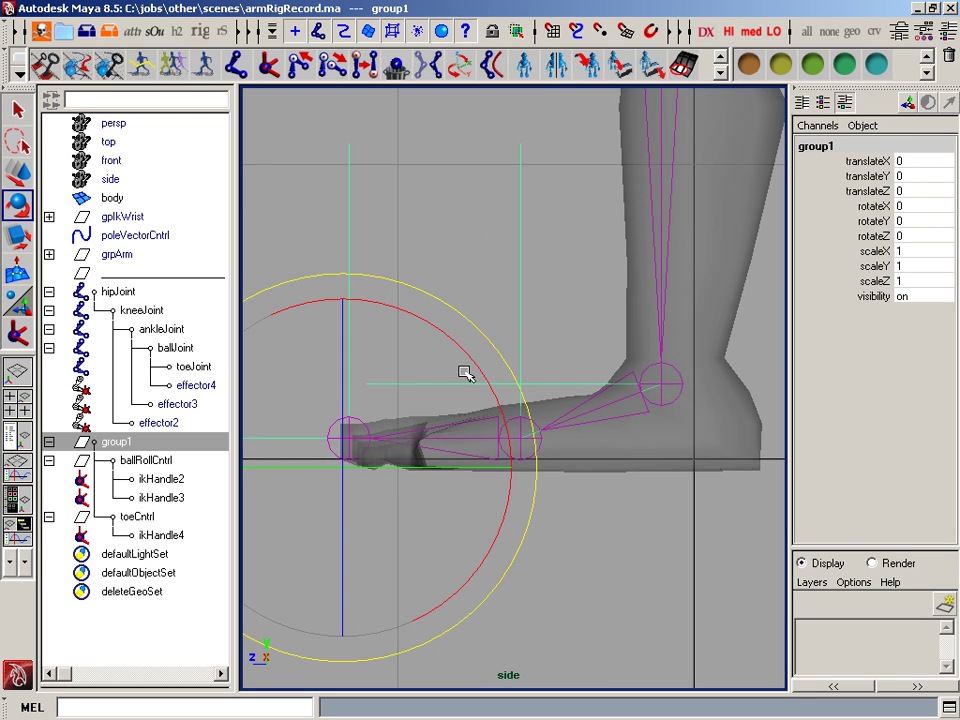
mouse_move(483, 376)
left_mouse_down()
mouse_move(459, 332)
mouse_move(401, 274)
mouse_move(467, 369)
mouse_move(395, 291)
mouse_move(465, 369)
left_mouse_up()
key("ctrl+z")
Select ballRollCntrl, test-rotate it about its X axis in the side view, and undo the rotation.
left_click(266, 446)
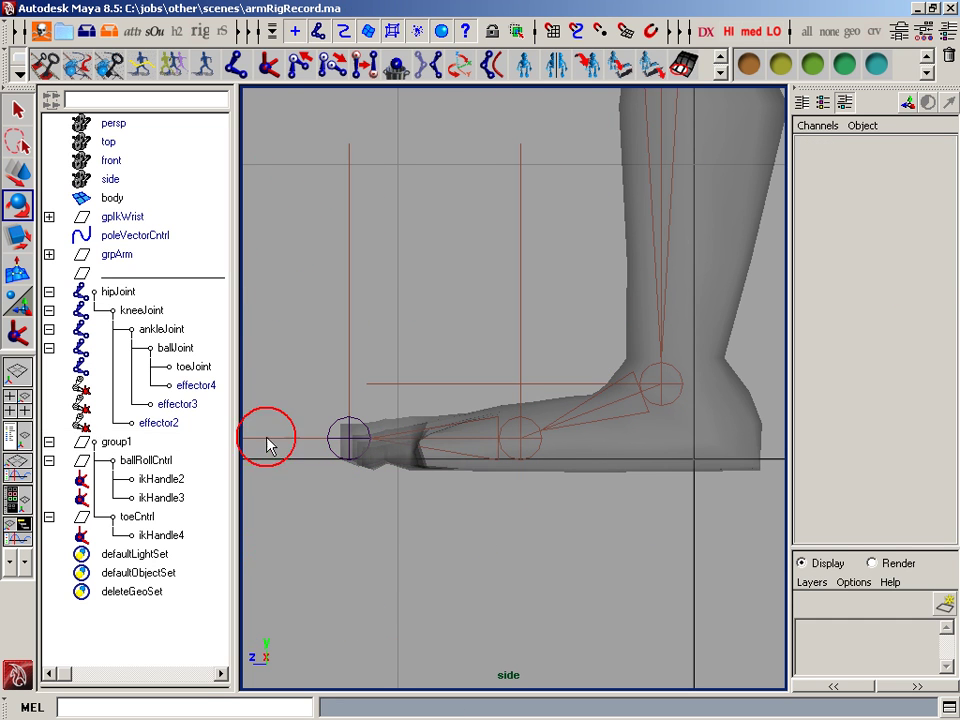
left_click(161, 518)
left_click(190, 462)
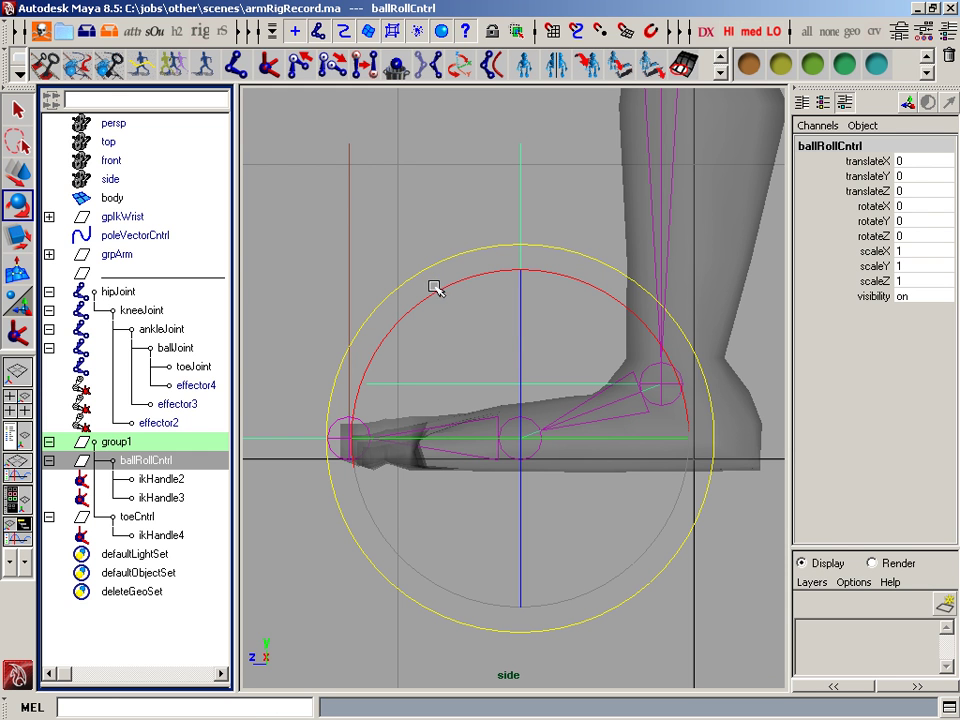
left_click_drag(434, 293, 390, 373)
key("ctrl+z")
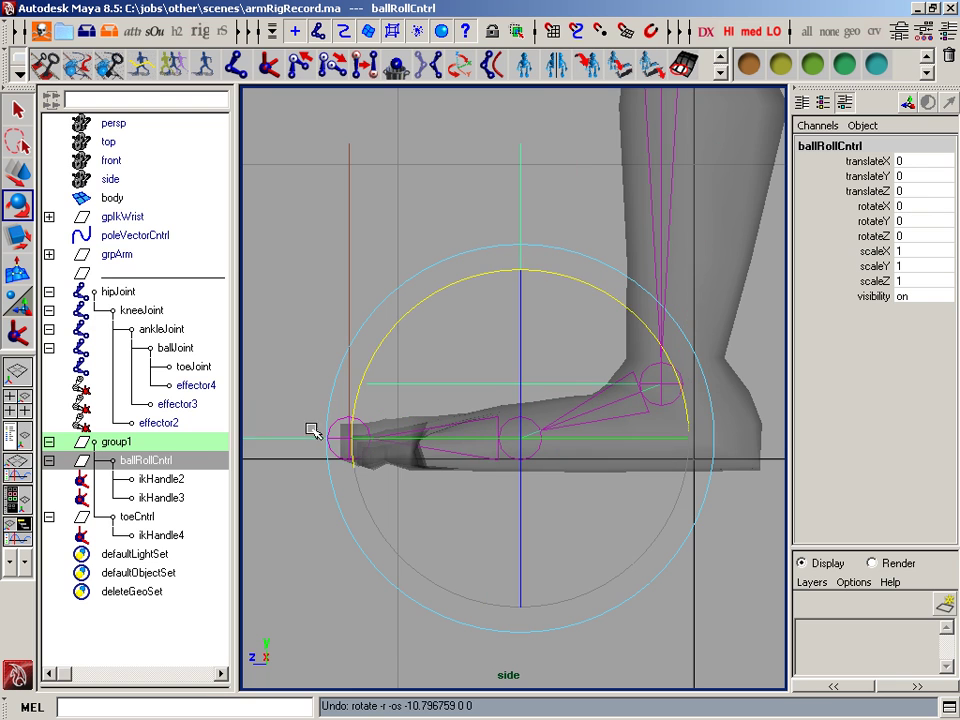
Rename the parent group of ballRollCntrl and toeCntrl as toeRoll.
double_click(200, 449)
key("BackSpace")
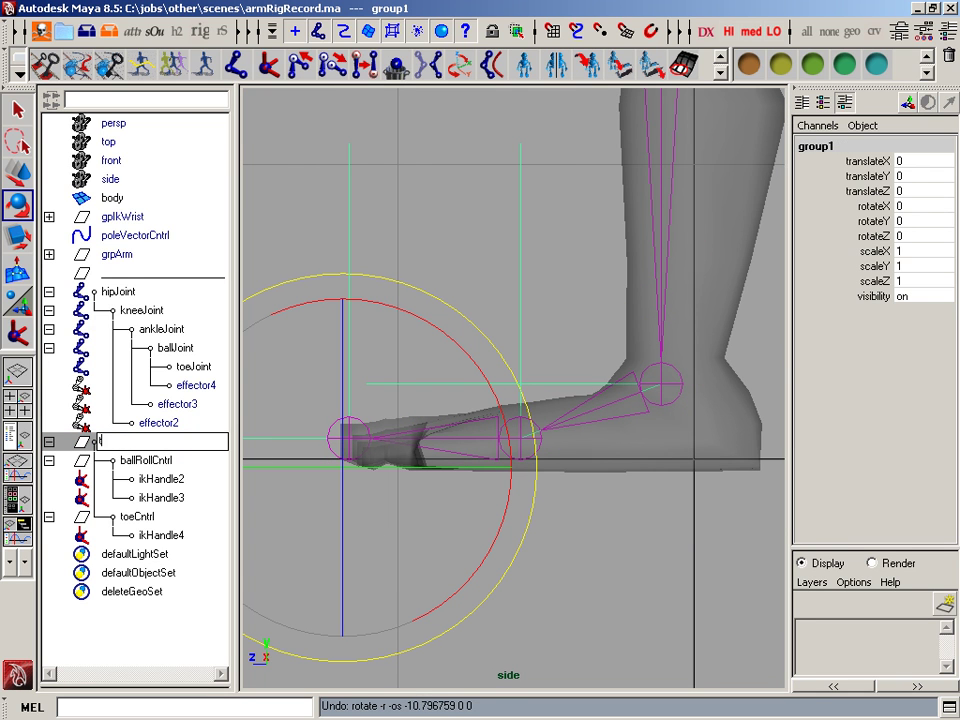
key("Return")
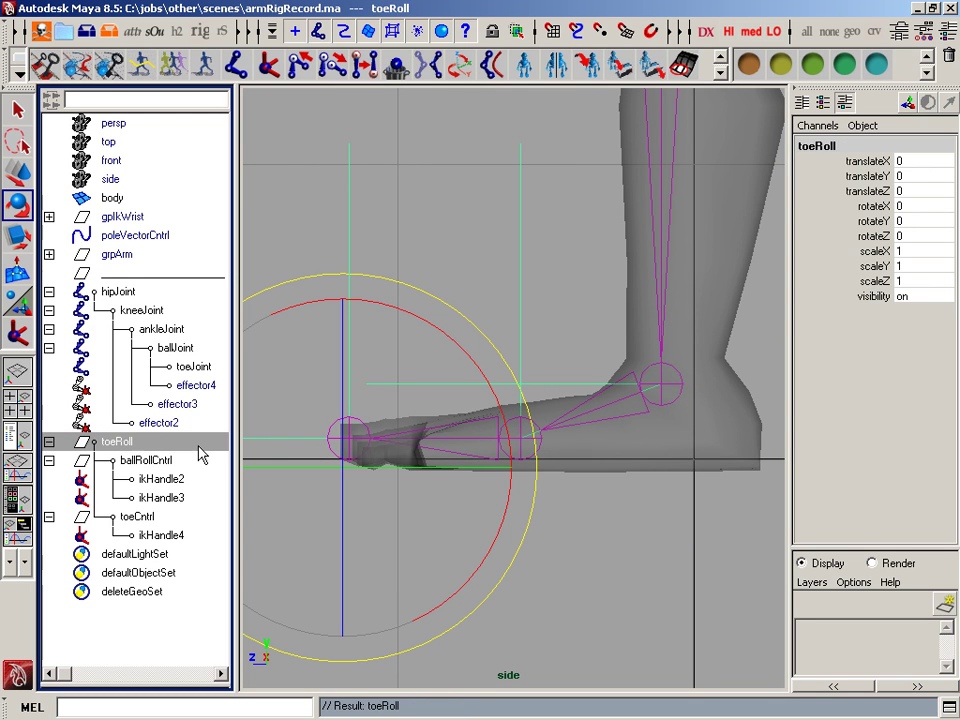
Return to the perspective view and group toeRoll under a new parent group.
key("space")
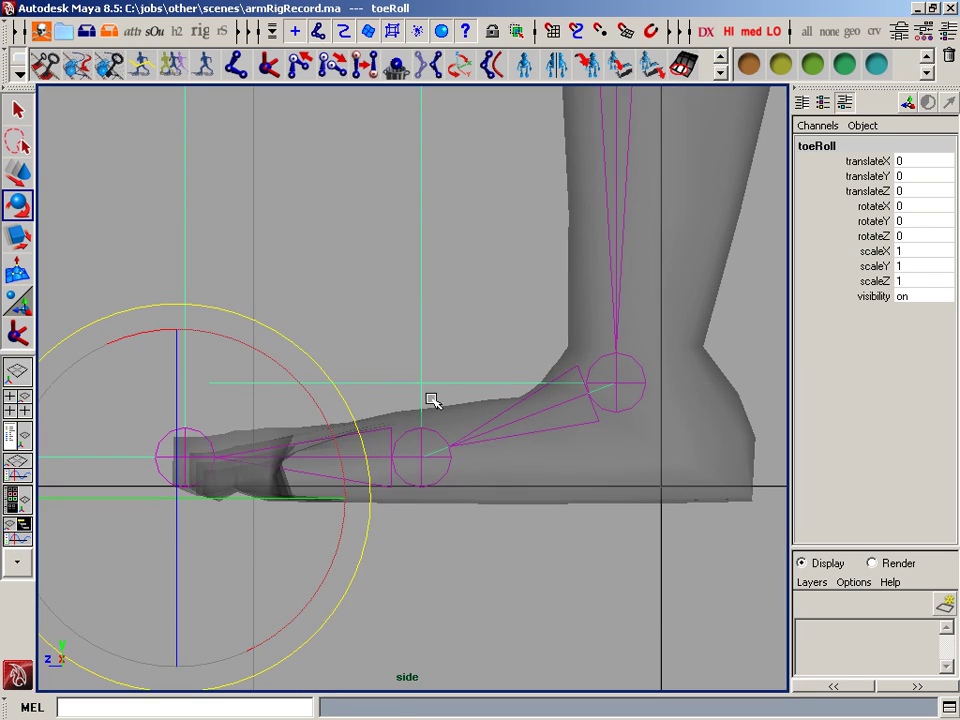
key("space")
left_click_drag(431, 401, 433, 372)
key("space")
left_click_drag(455, 422, 556, 473, "alt")
key("ctrl+g")
Snap group1's pivot to the toe joint at the foot's tip and switch to the side view.
key("w")
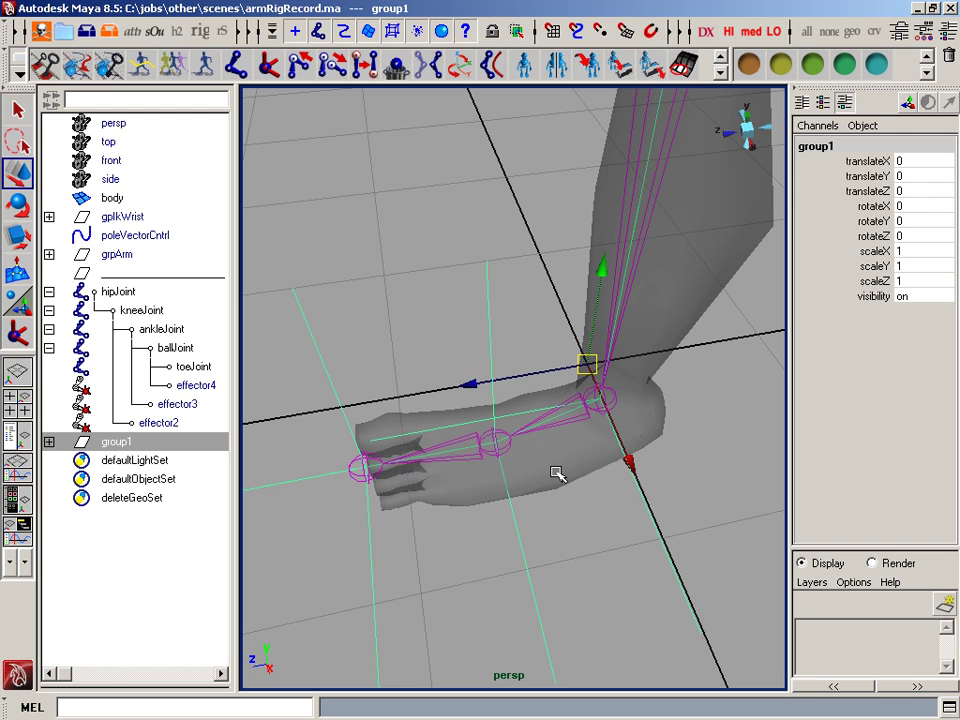
key("Insert")
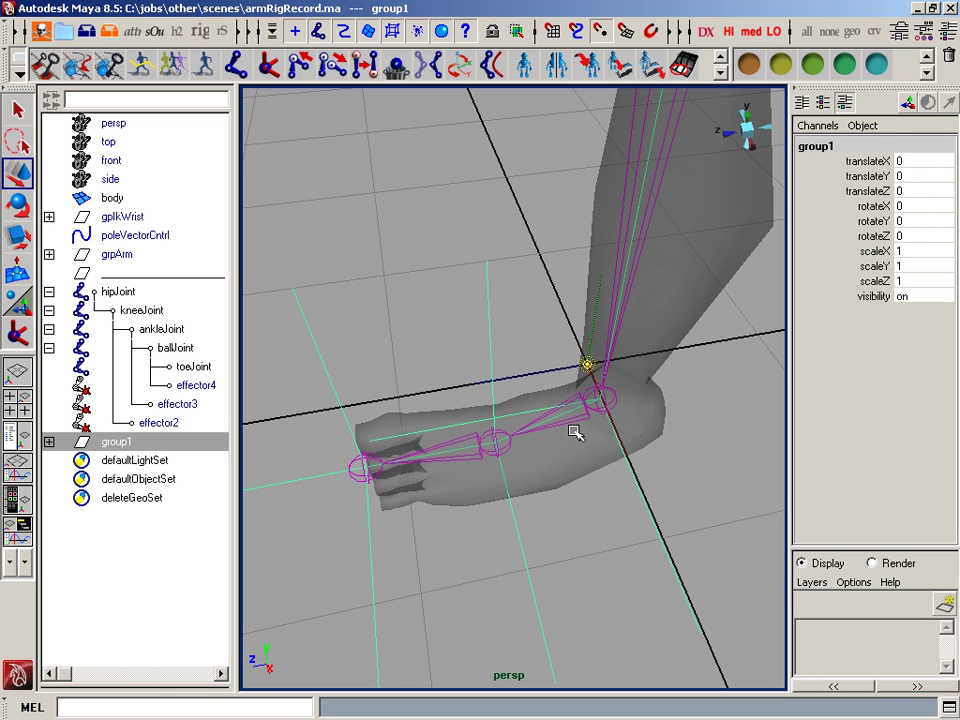
middle_click(357, 461)
key("space")
left_click_drag(390, 464, 503, 450)
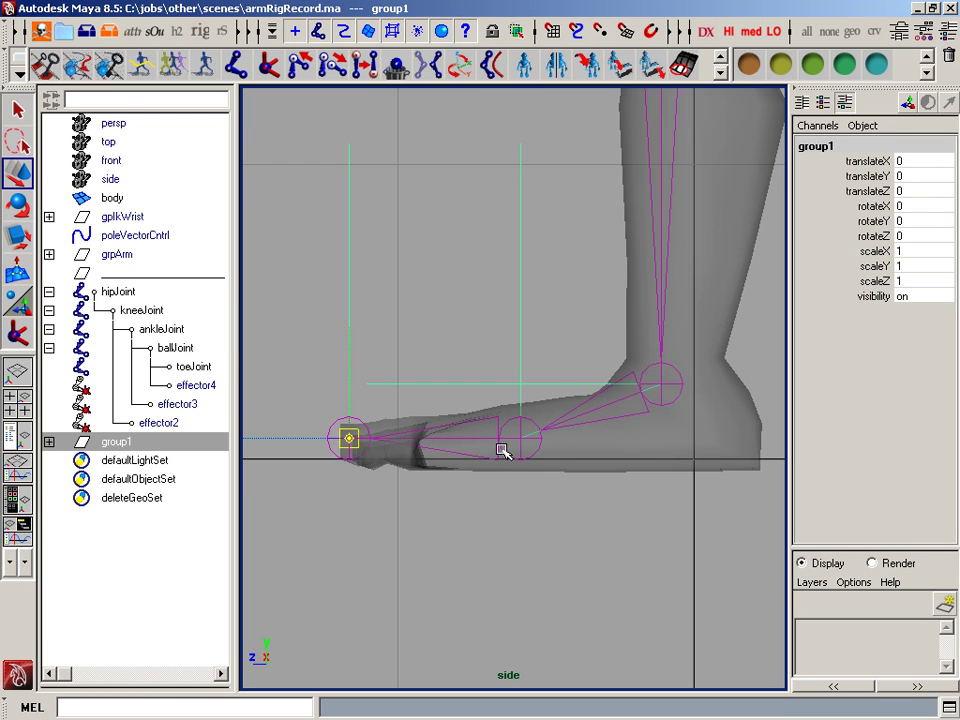
Move group1's pivot back along the foot and down to the bottom rear edge of the heel.
middle_click_drag(503, 450, 482, 447, "alt")
left_click_drag(290, 434, 692, 437)
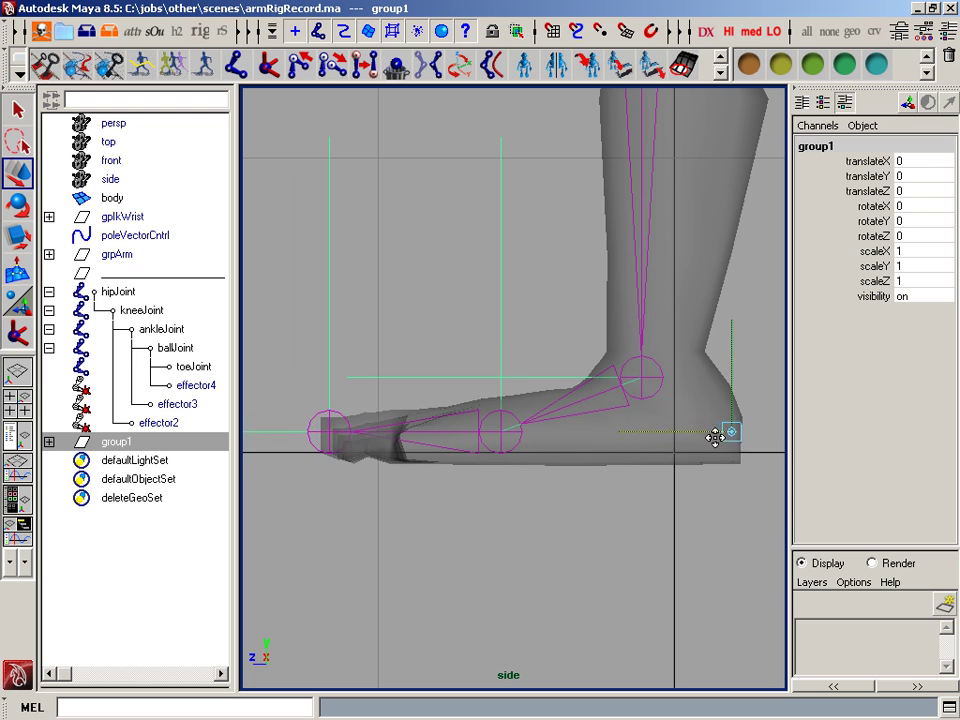
middle_click_drag(716, 437, 509, 429, "alt")
right_click_drag(509, 429, 630, 434, "alt")
middle_click_drag(398, 442, 450, 440, "alt")
right_click_drag(450, 440, 505, 440, "alt")
left_click_drag(606, 444, 629, 496)
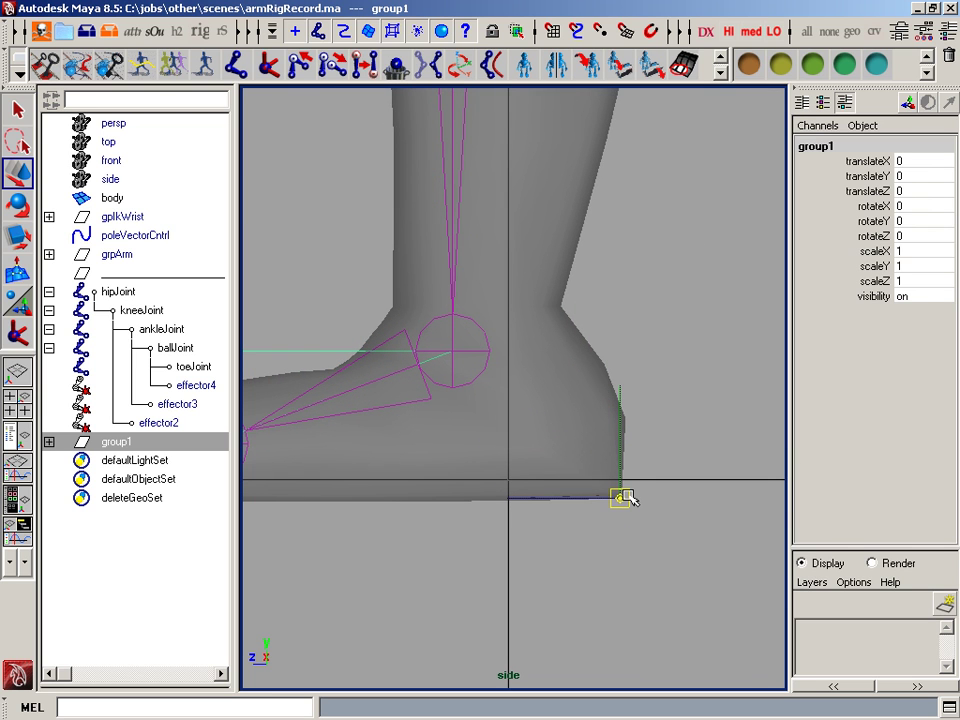
Test-rotate group1 around its heel pivot in the side view and undo the rotation.
key("e")
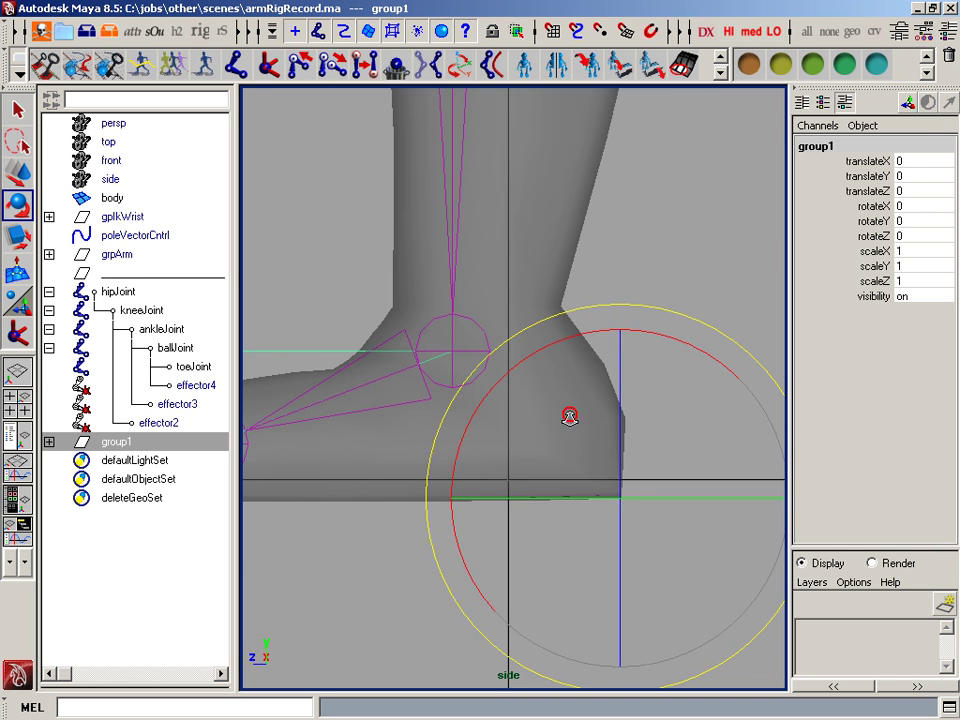
right_click_drag(572, 418, 531, 362, "alt")
left_click_drag(459, 276, 557, 284)
key("z")
Return to the perspective view and rename group1 as heelRoll.
key("space")
left_click_drag(550, 332, 552, 288)
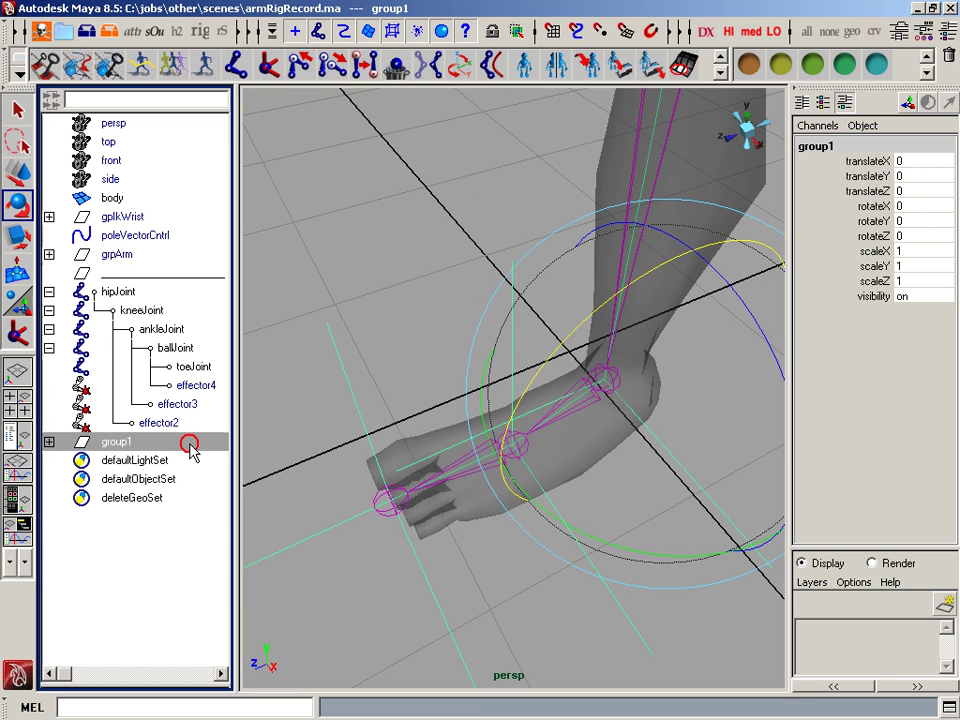
double_click(189, 442)
type("heel")
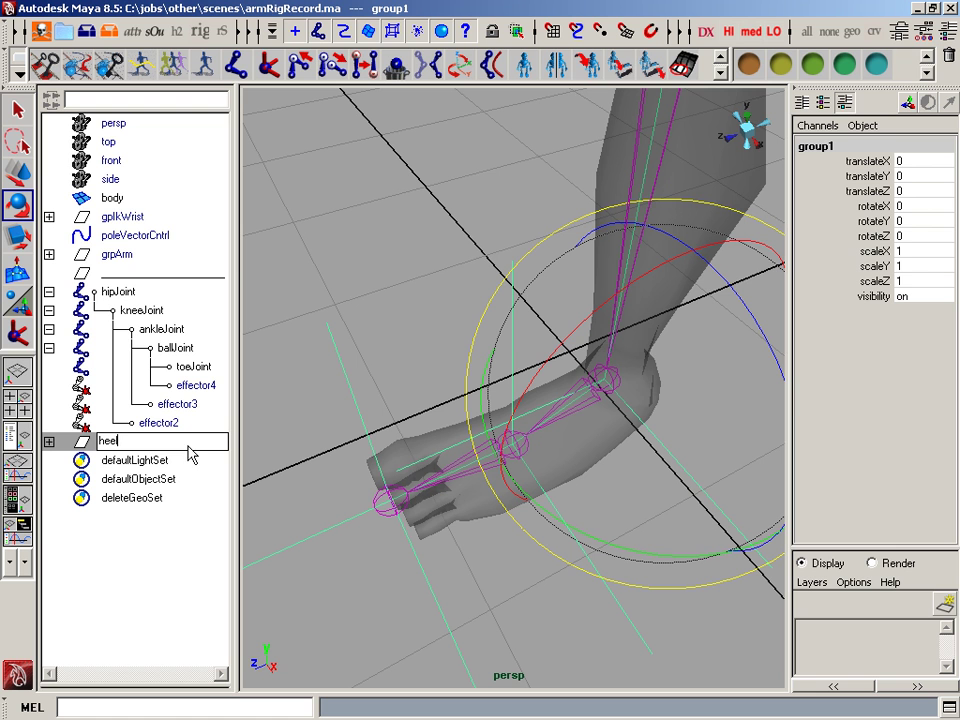
type("Roll")
key("Return")
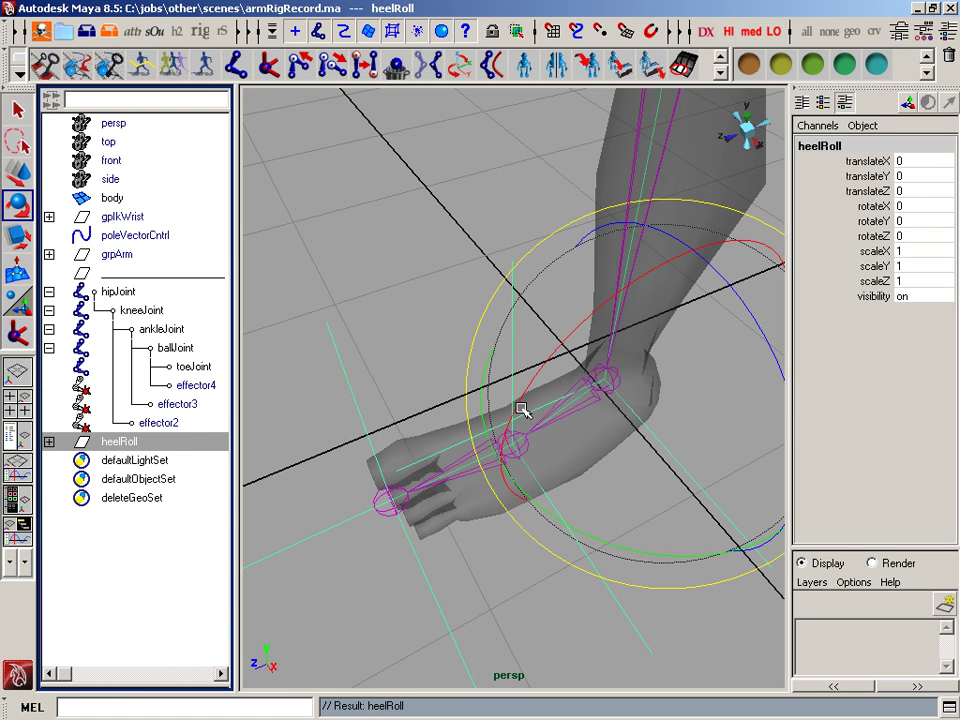
Group heelRoll under a new parent group and snap that group's pivot to the ankle joint.
left_click_drag(520, 410, 557, 452, "alt")
key("ctrl+g")
key("w")
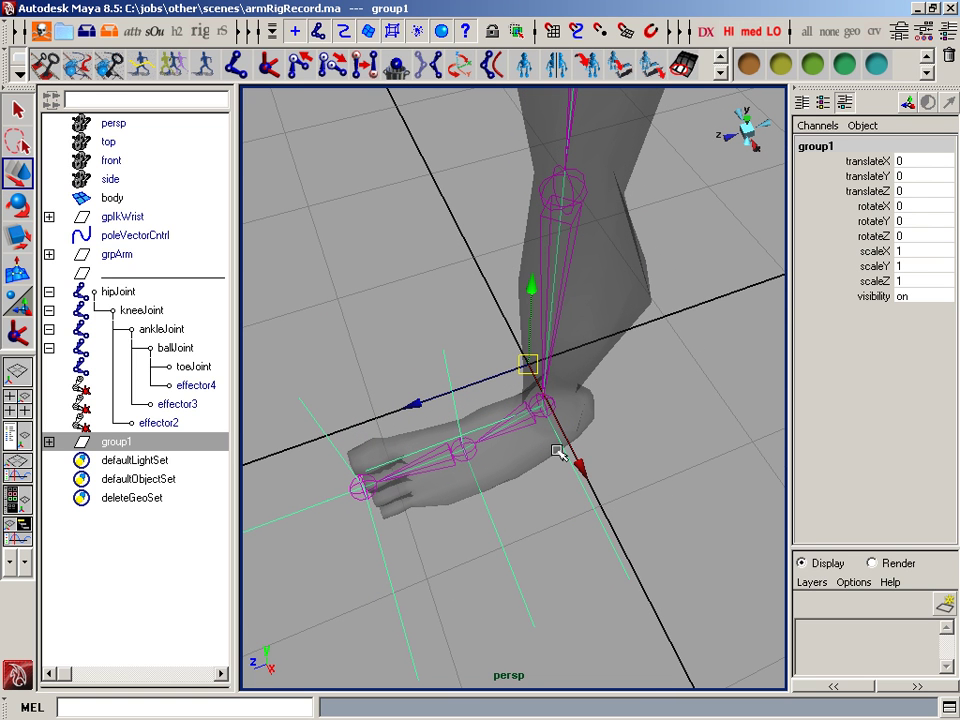
key("Insert")
key("v")
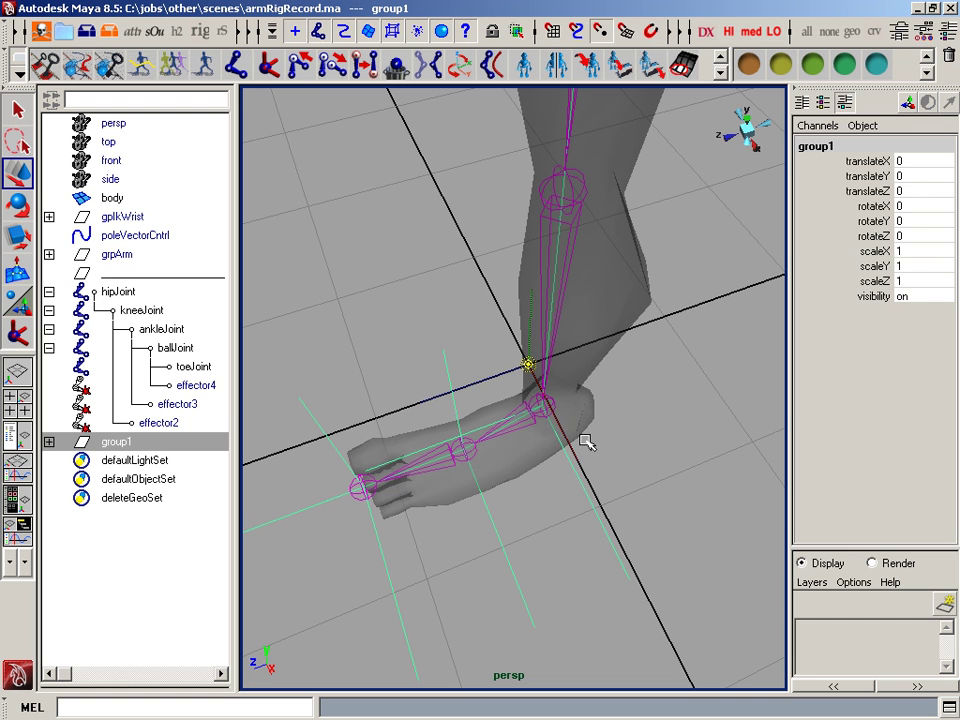
middle_click_drag(586, 439, 540, 399)
left_click_drag(539, 402, 612, 403, "alt")
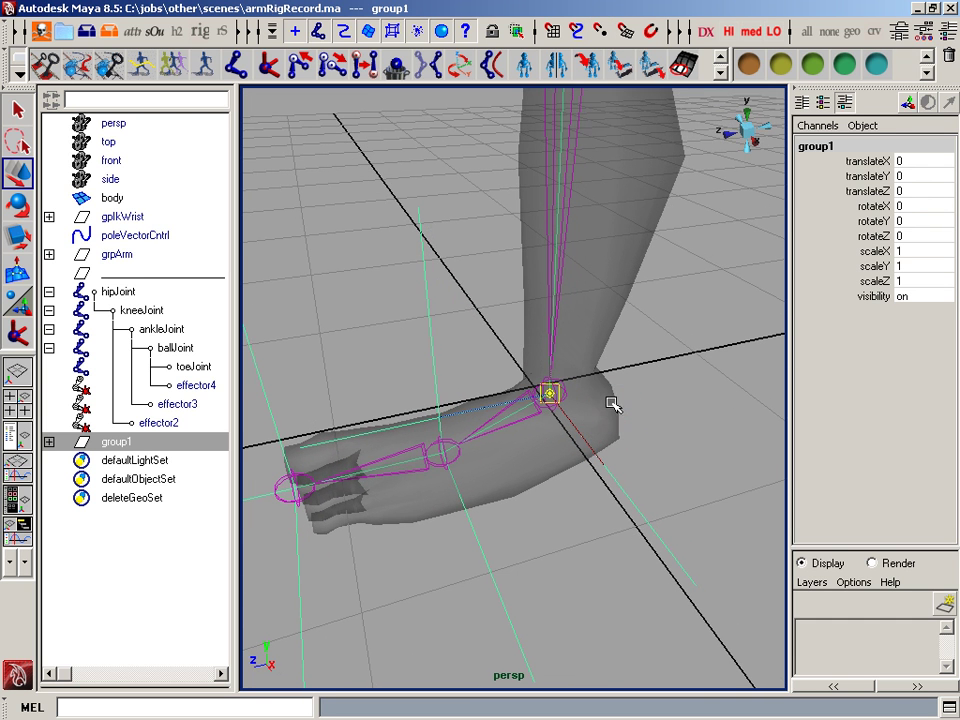
middle_click_drag(612, 426, 549, 392)
Clear the selection and hide the body mesh.
left_click(660, 392)
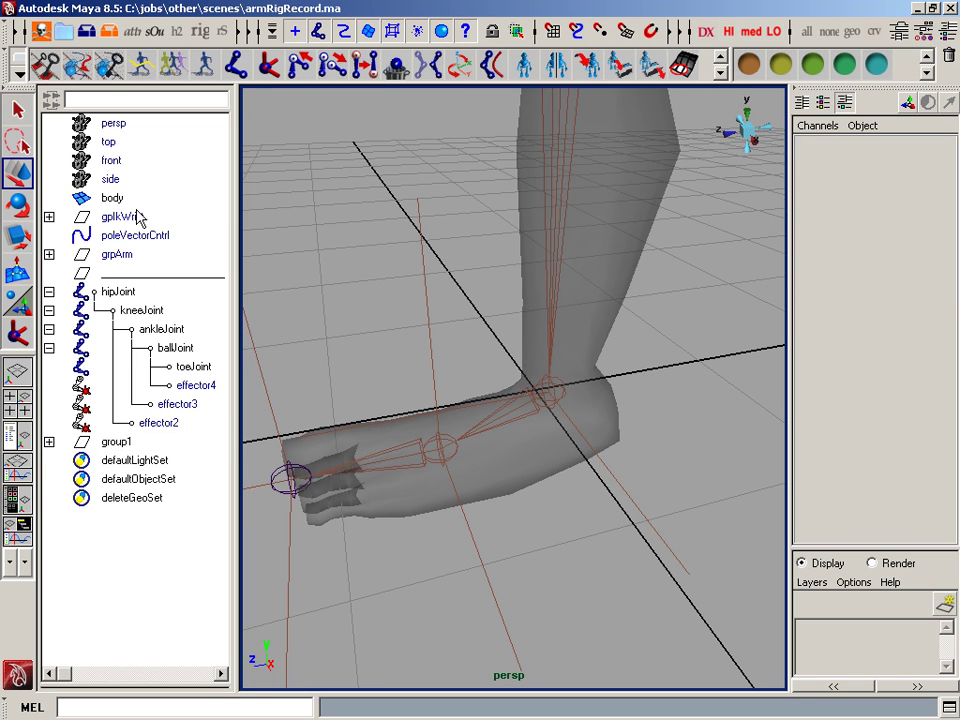
left_click(137, 200)
key("ctrl+h")
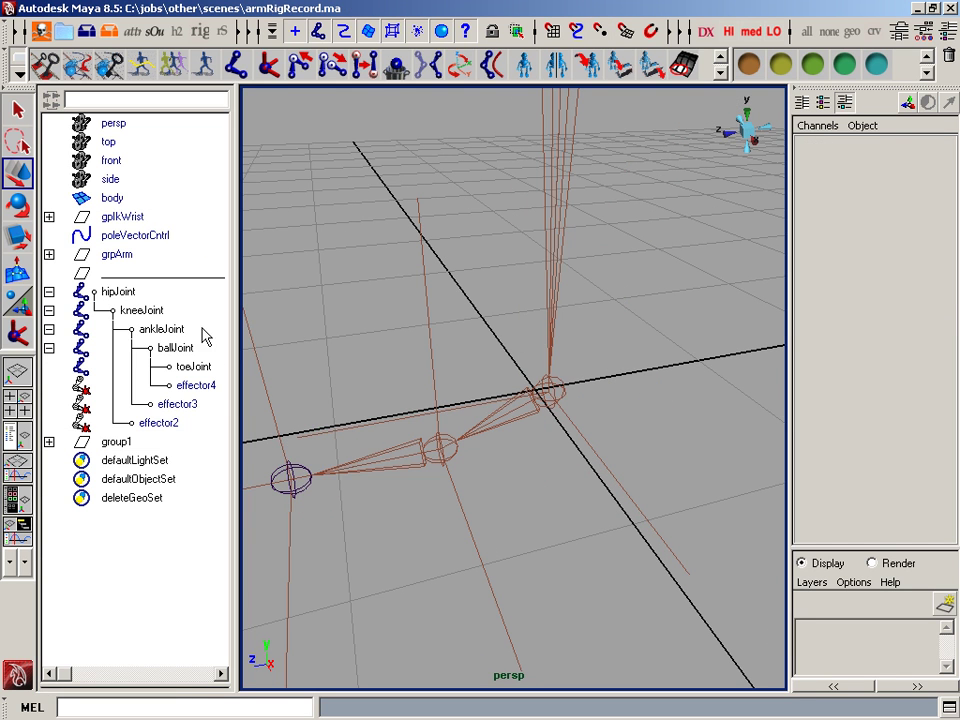
Reselect group1, check its pivot against the ankle joint from different angles, and leave pivot editing.
left_click(166, 293)
key("space")
left_click(514, 420)
left_click(158, 438)
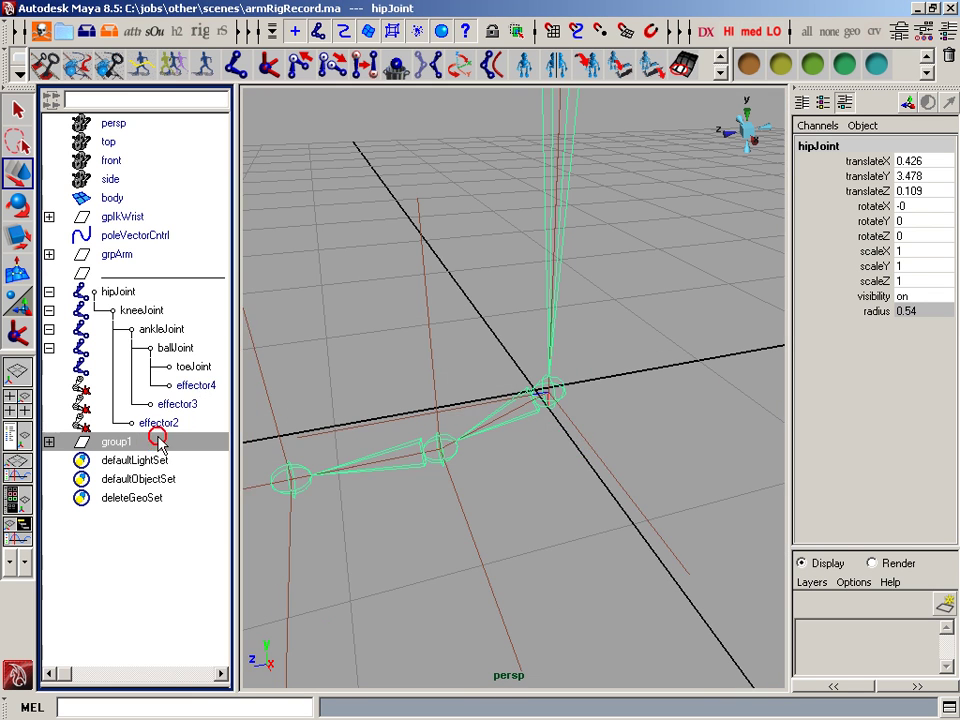
key("space")
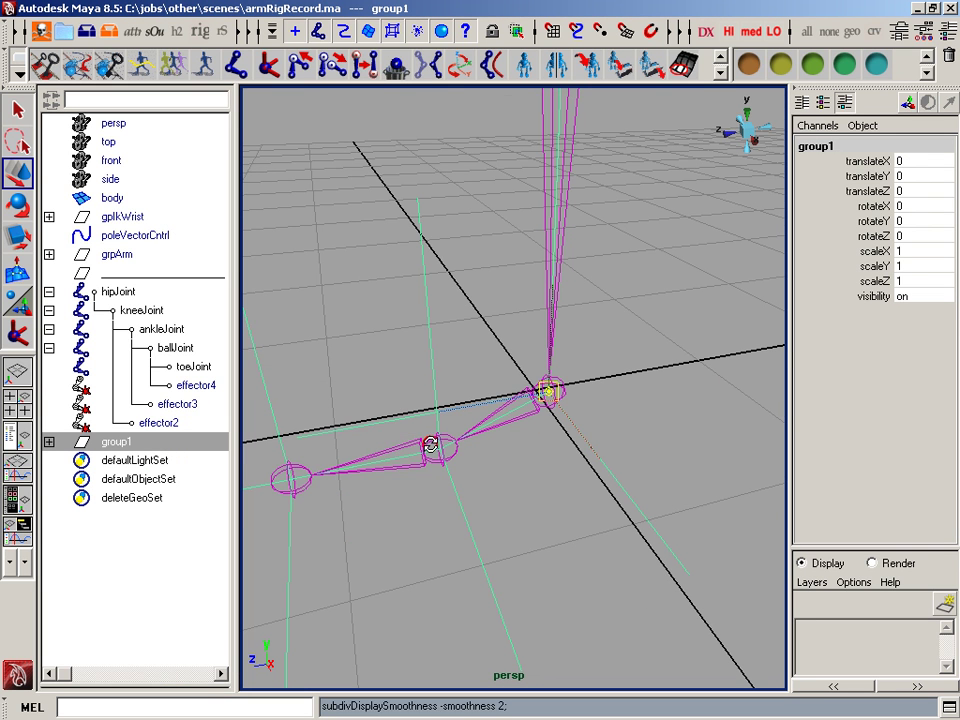
left_click_drag(431, 444, 566, 465, "alt")
left_click_drag(557, 398, 621, 442, "alt")
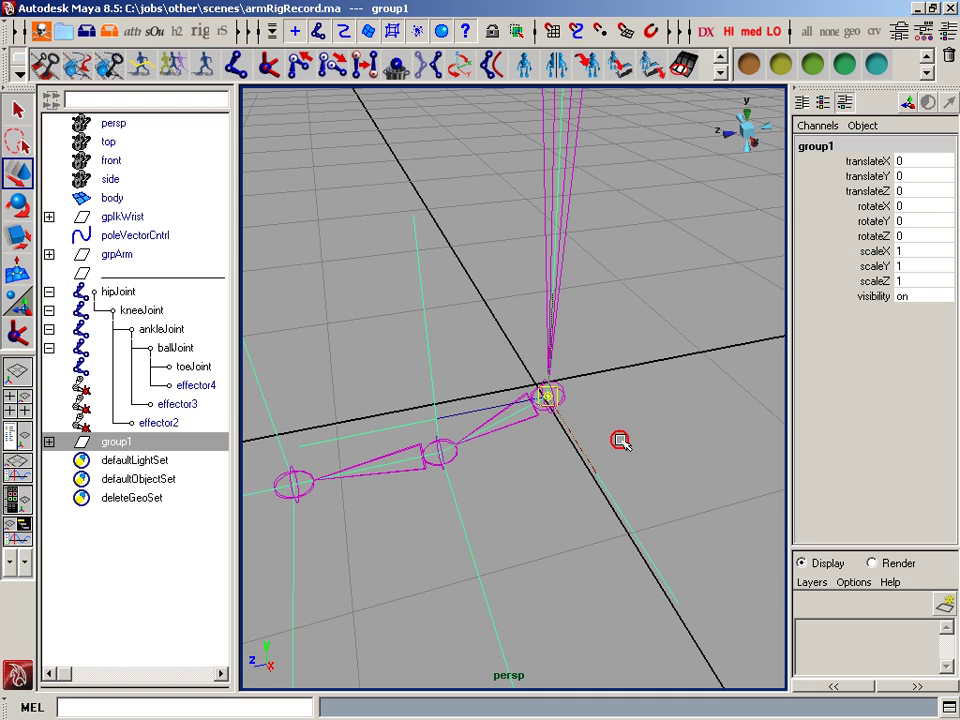
key("Insert")
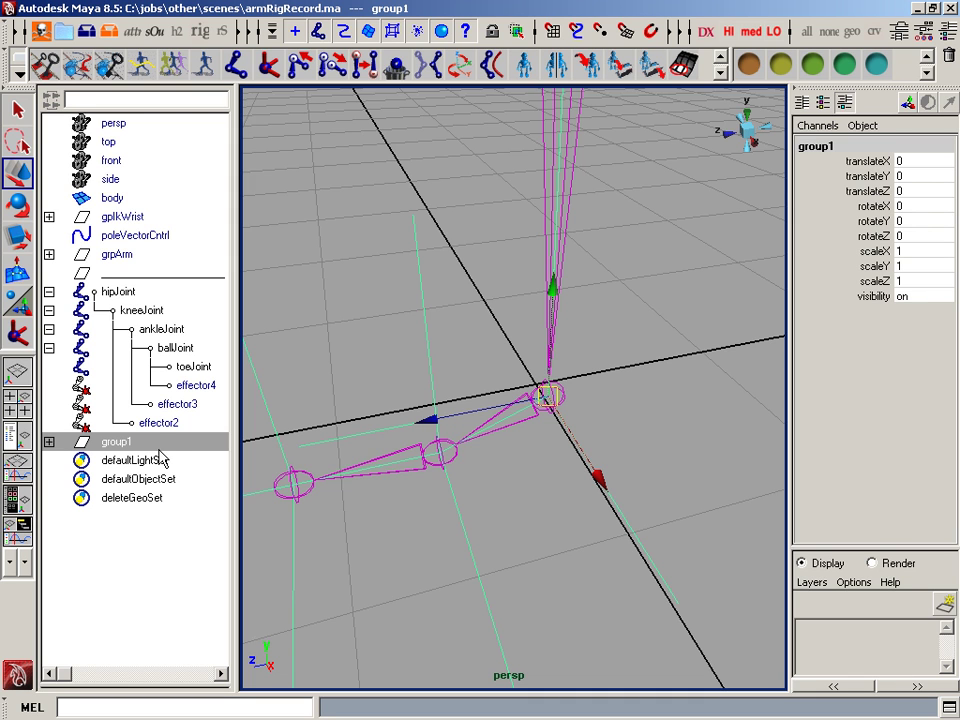
Rename group1, the outermost parent group of the foot, as footCntrl.
double_click(170, 441)
type("footCn")
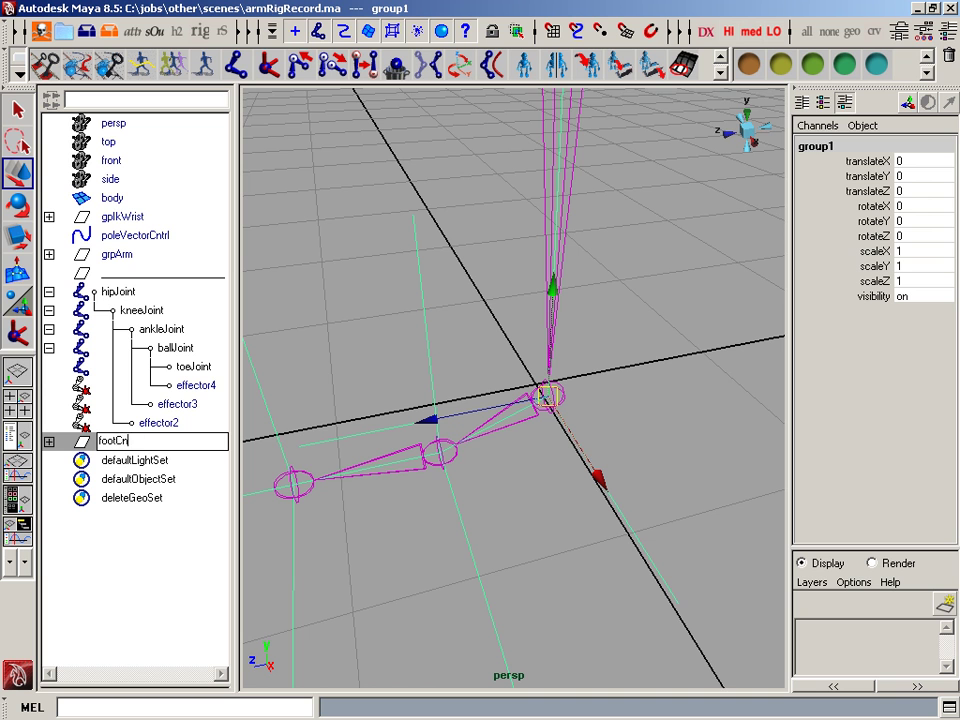
type("trl")
key("Return")
Test-move footCntrl upward and back to bend the leg, test-rotate it about X, and undo the rotation.
left_click_drag(561, 475, 522, 490, "alt")
middle_click_drag(522, 490, 625, 420)
key("e")
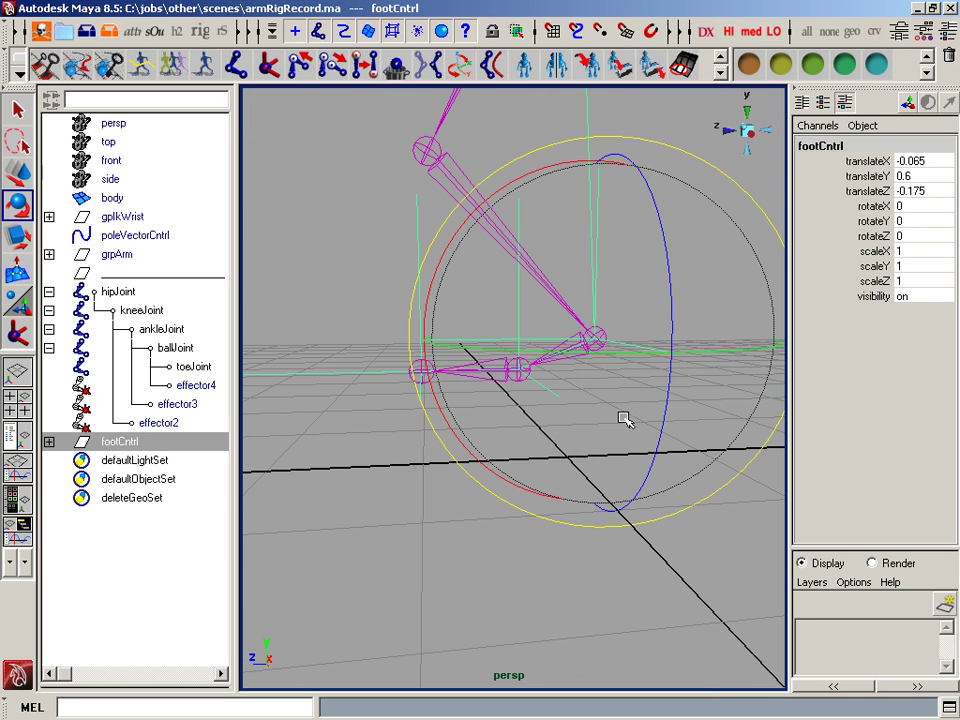
left_click_drag(442, 259, 457, 324)
key("ctrl+z")
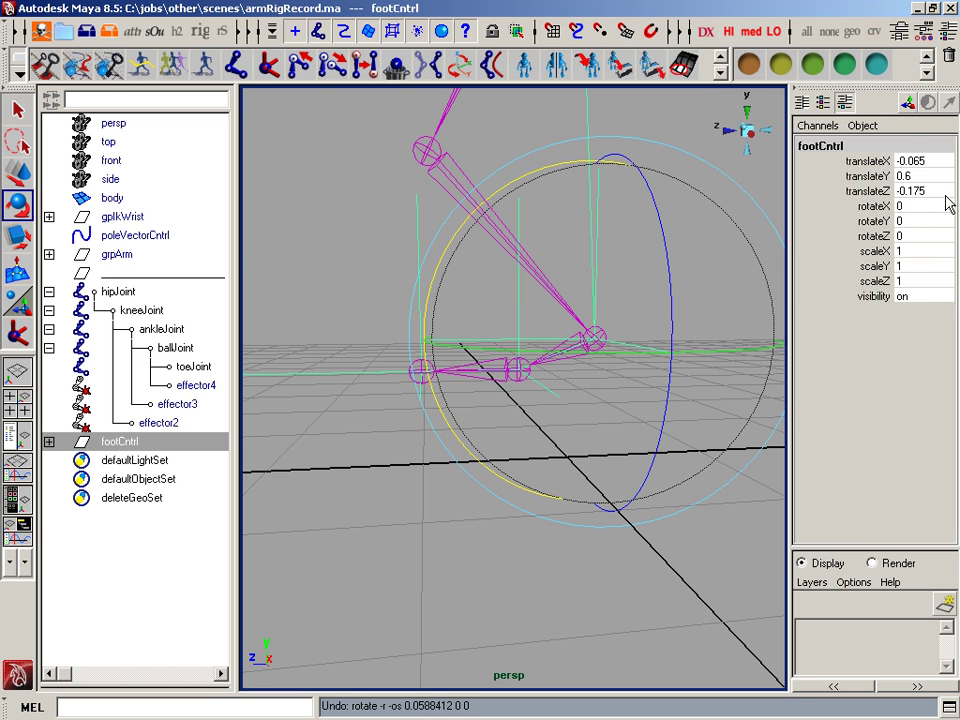
Select footCntrl's three translate values and its X rotation value for editing.
left_click_drag(940, 205, 912, 146)
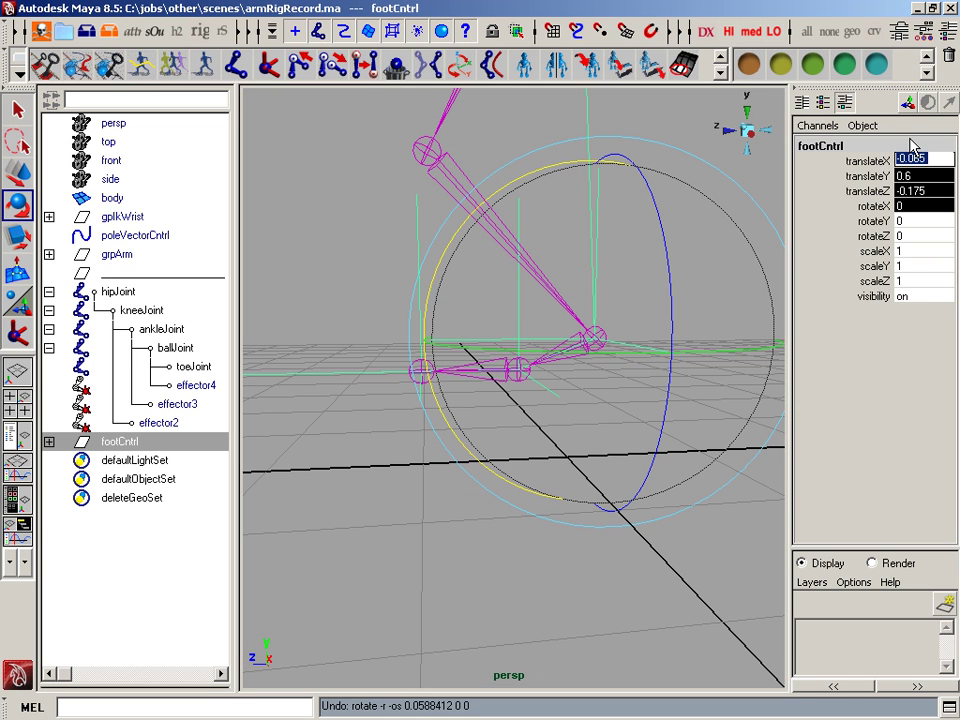